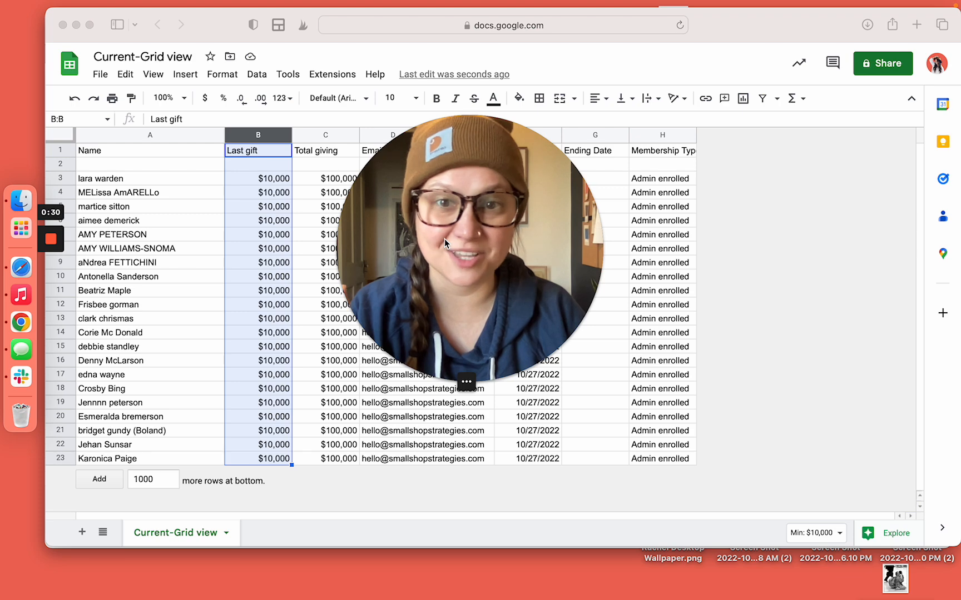
Delete the Last gift and Total giving columns (B–C)
{"action": "left_click", "coordinate": [443, 382]}
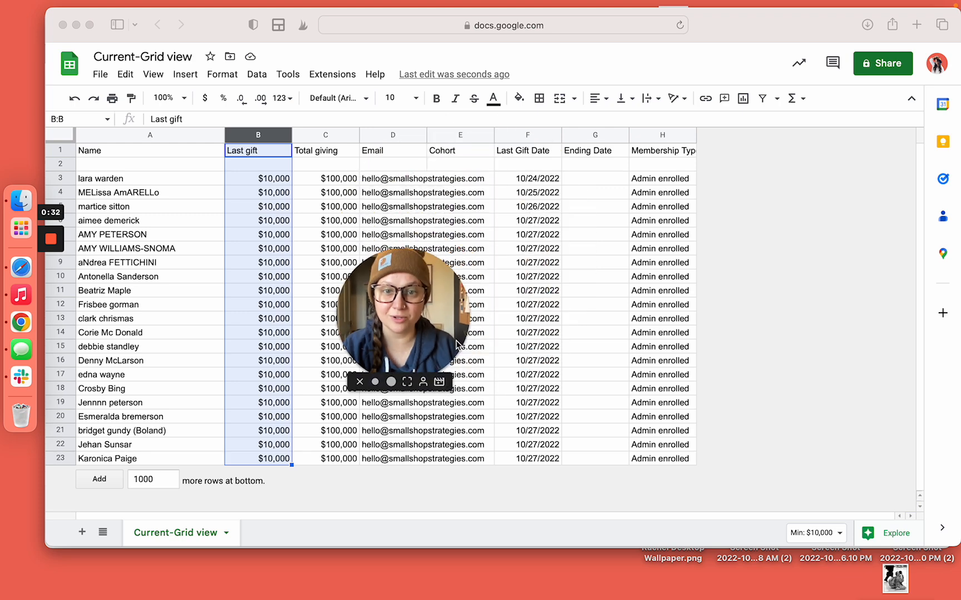
{"action": "left_click_drag", "start_coordinate": [433, 336], "coordinate": [755, 108]}
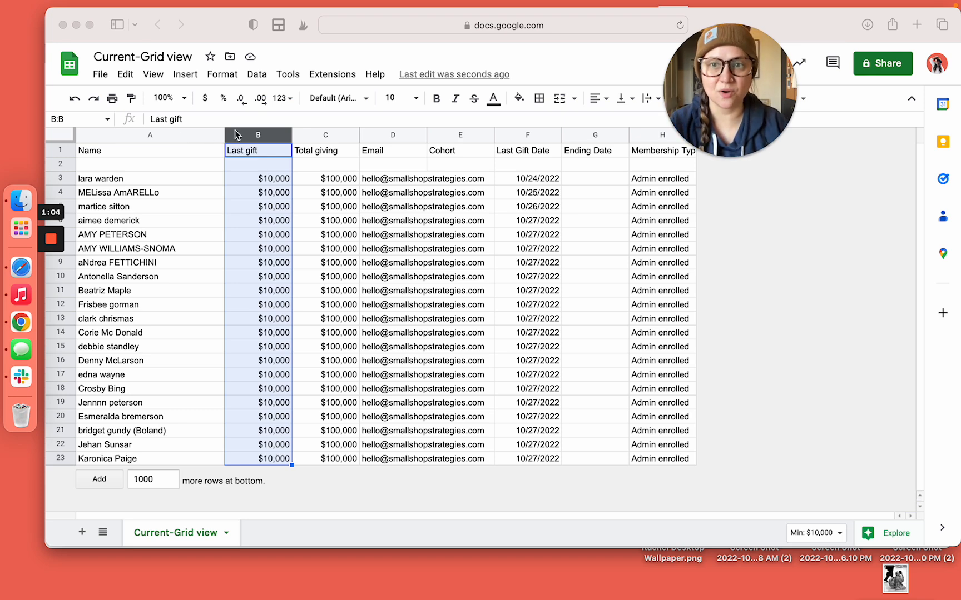
{"action": "left_click", "coordinate": [255, 136]}
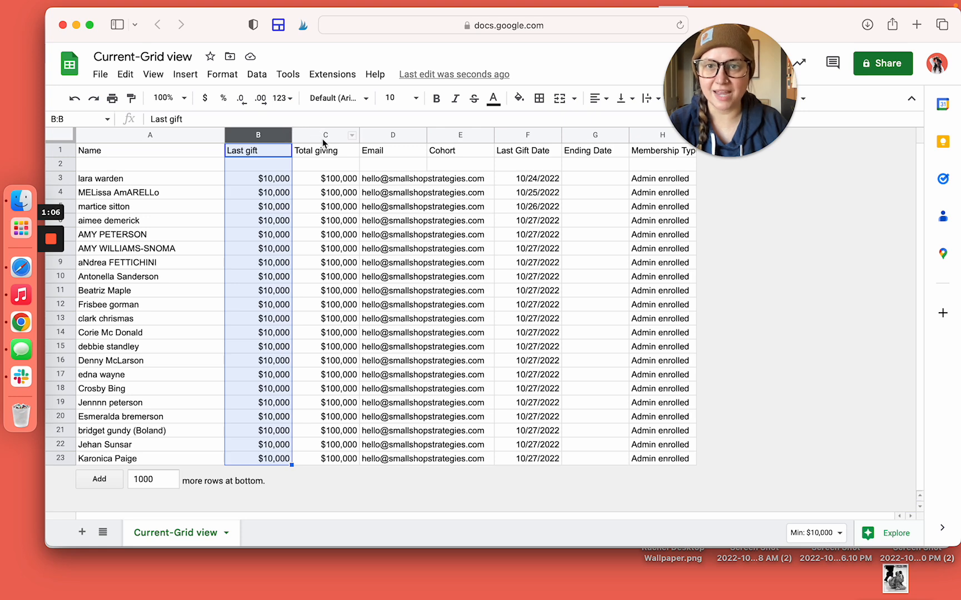
{"action": "left_click_drag", "start_coordinate": [324, 137], "coordinate": [258, 137]}
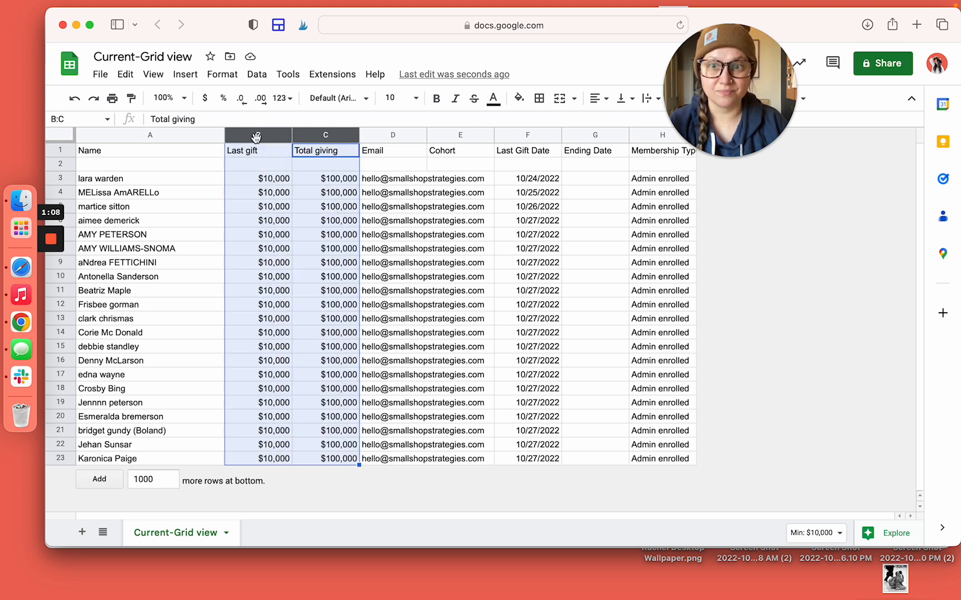
{"action": "right_click", "coordinate": [256, 137]}
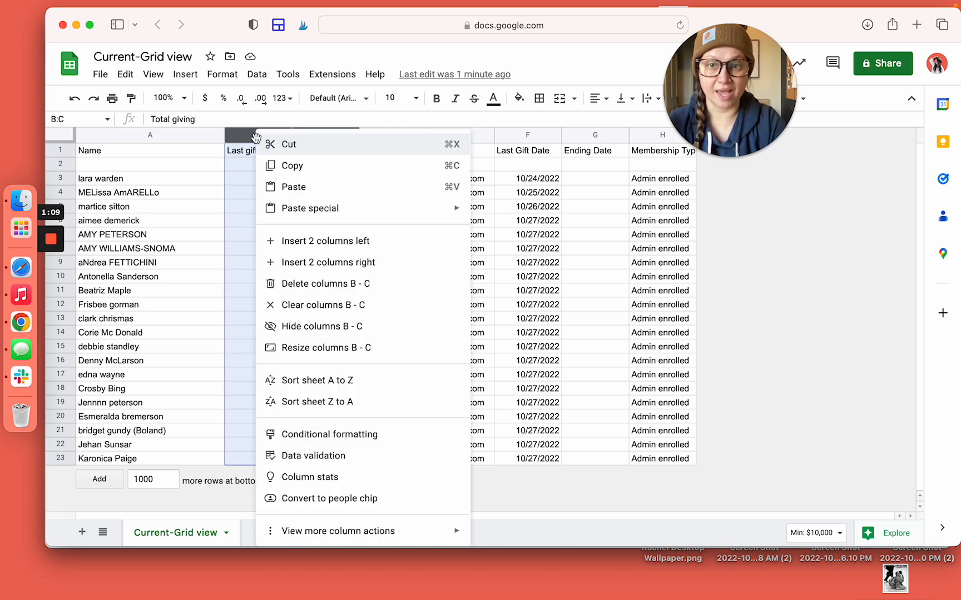
{"action": "left_click", "coordinate": [310, 282]}
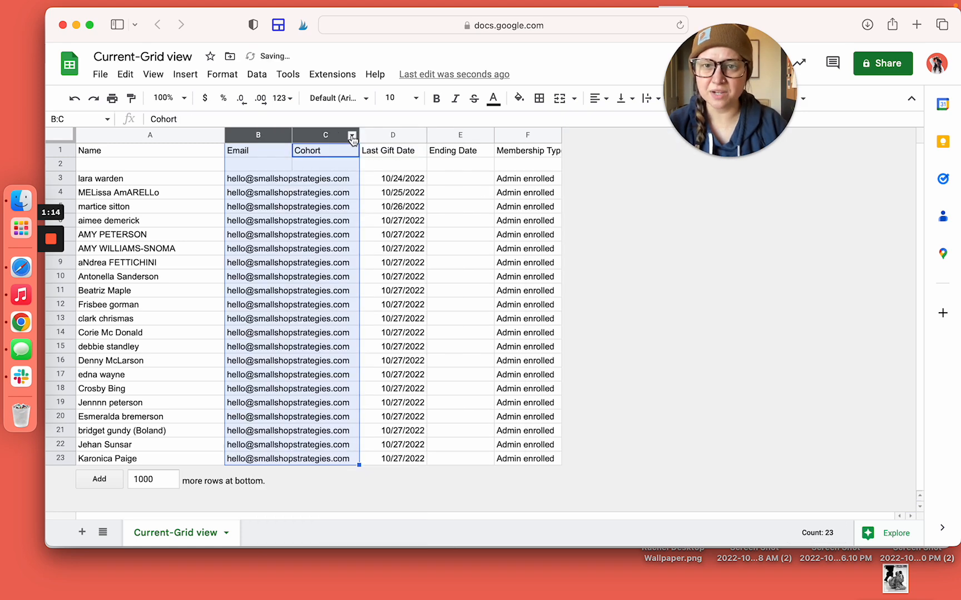
Delete the Cohort through Membership Type columns (C–F)
{"action": "left_click", "coordinate": [461, 178]}
{"action": "left_click", "coordinate": [334, 138]}
{"action": "left_click_drag", "start_coordinate": [329, 137], "coordinate": [546, 132]}
{"action": "right_click", "coordinate": [547, 132]}
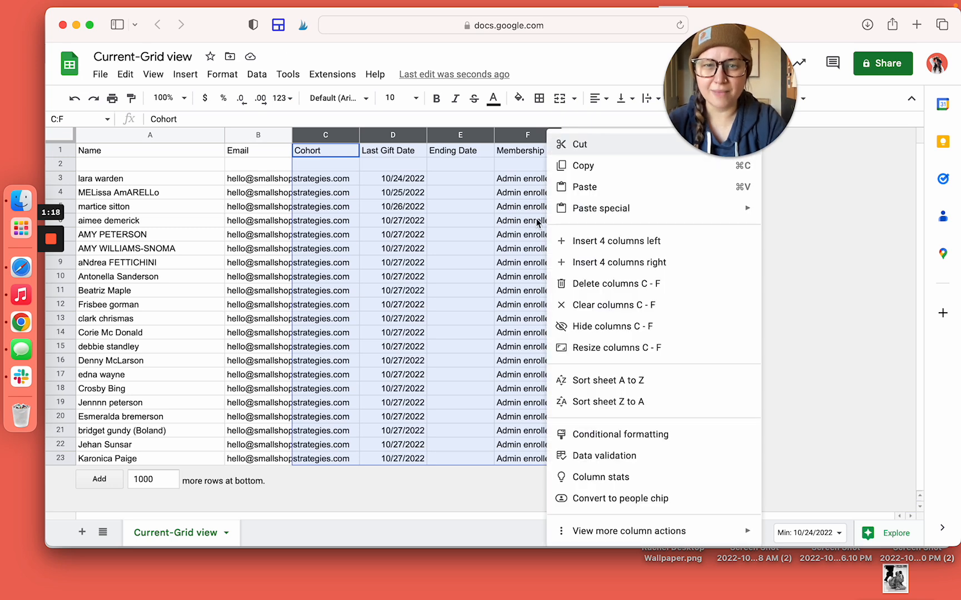
{"action": "left_click", "coordinate": [578, 285]}
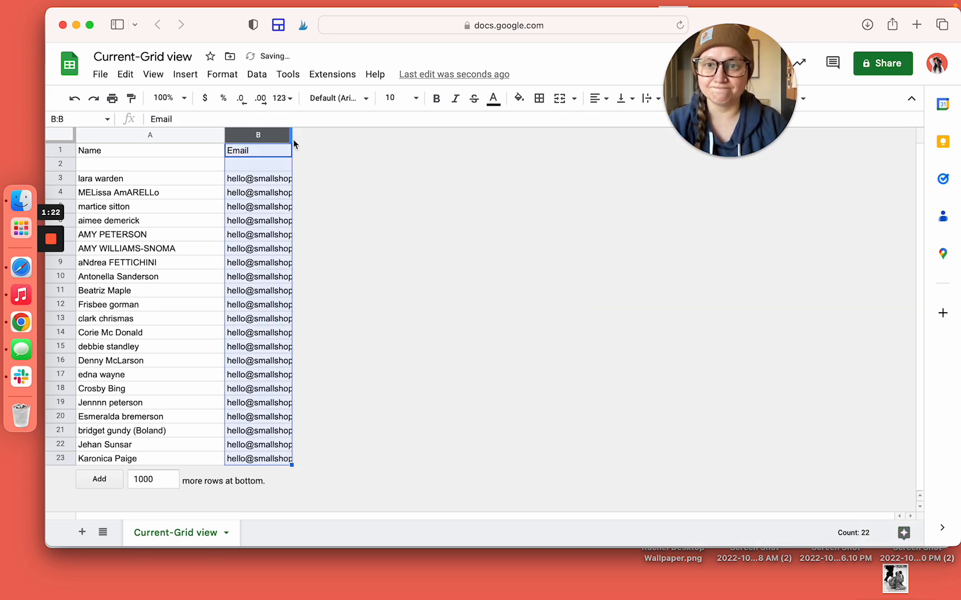
Widen the Email column so the full addresses are visible
{"action": "left_click_drag", "start_coordinate": [290, 135], "coordinate": [374, 135]}
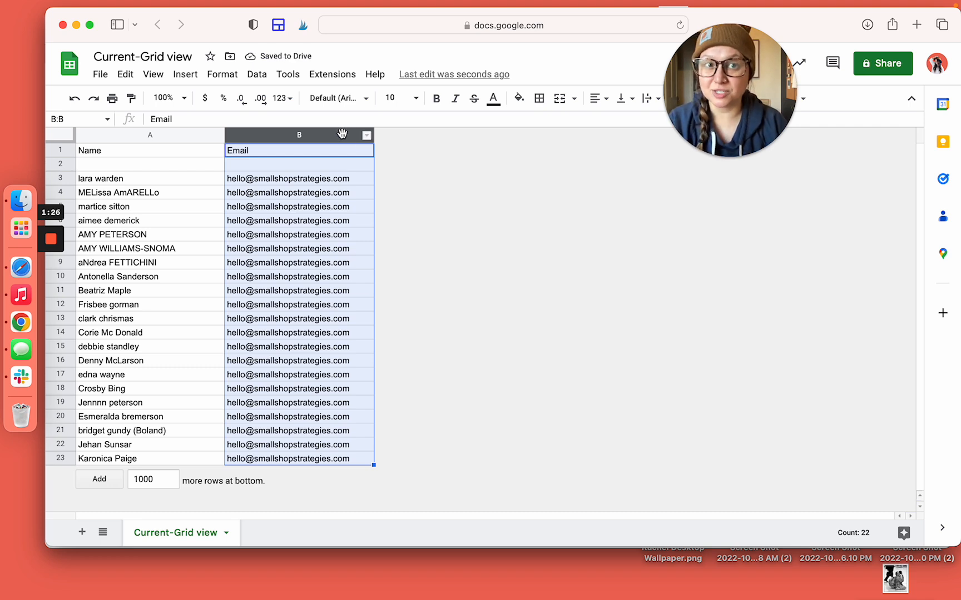
{"action": "left_click", "coordinate": [314, 206]}
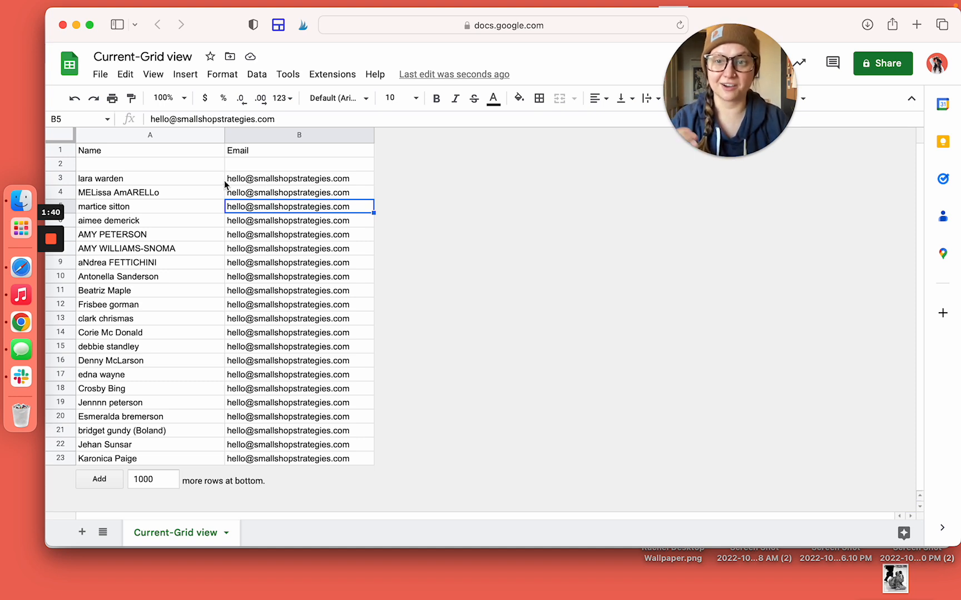
{"action": "mouse_move", "coordinate": [268, 180]}
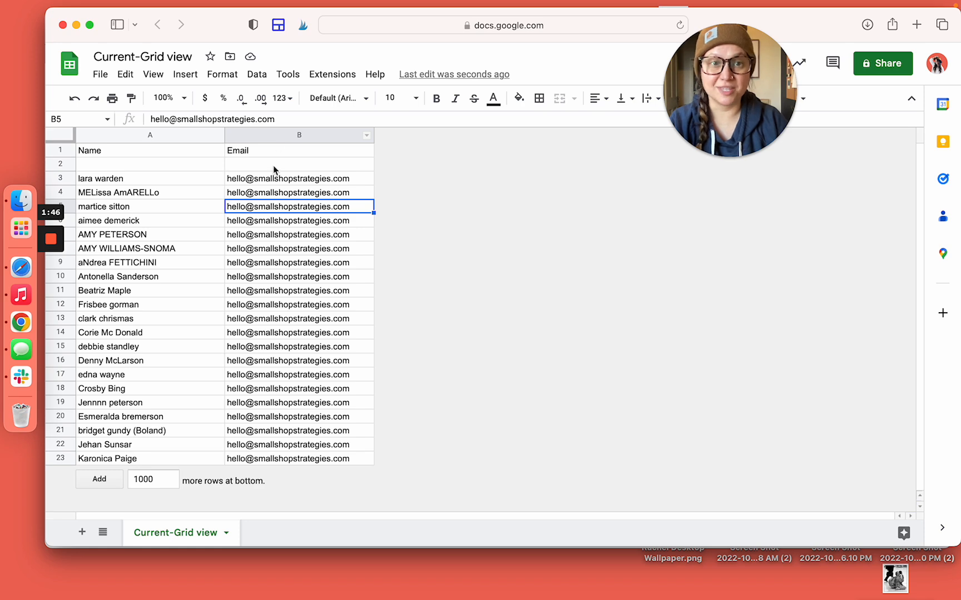
Insert four empty columns to the left of Email
{"action": "left_click", "coordinate": [260, 135]}
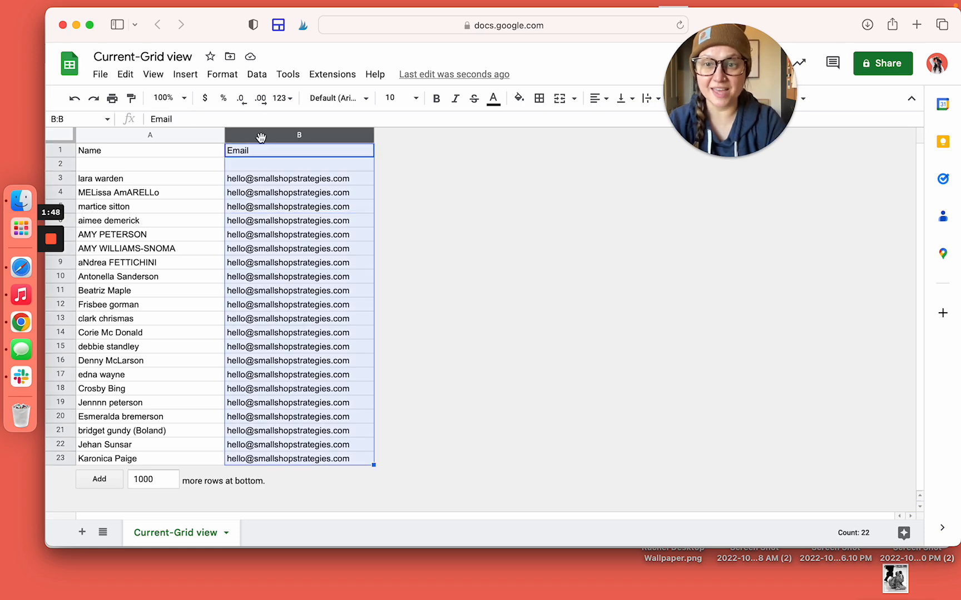
{"action": "right_click", "coordinate": [260, 137]}
{"action": "left_click", "coordinate": [284, 243]}
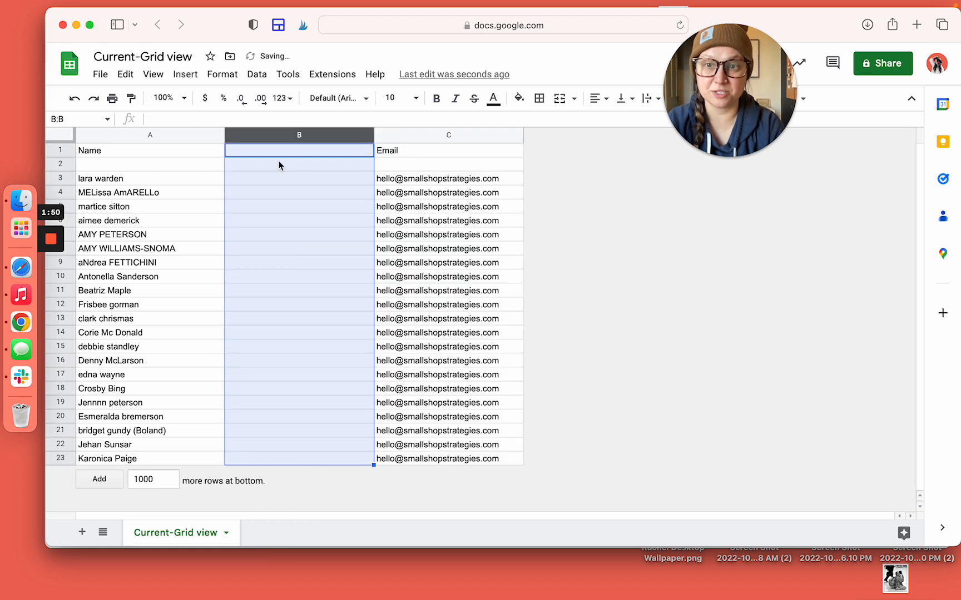
{"action": "right_click", "coordinate": [287, 135]}
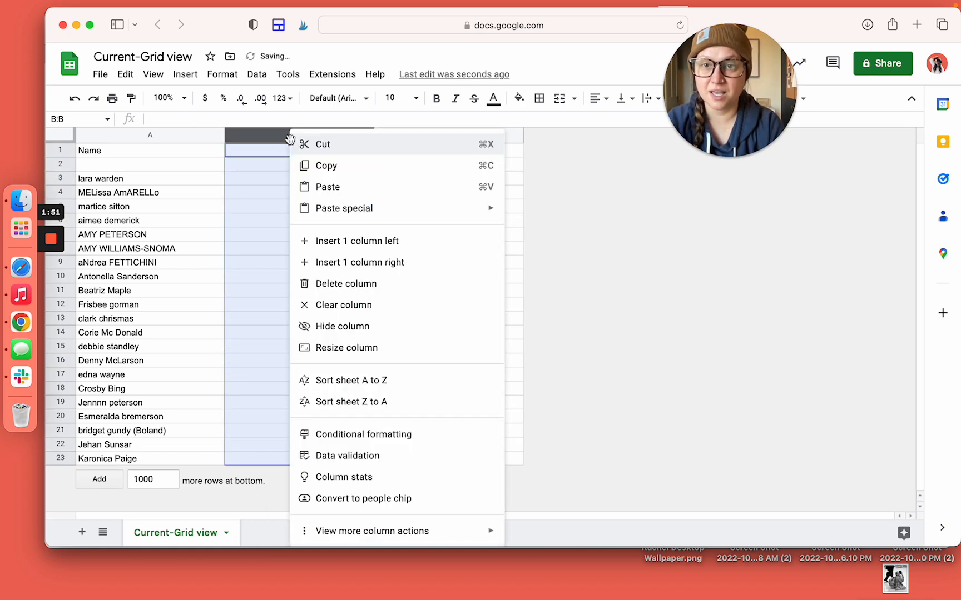
{"action": "left_click", "coordinate": [331, 244]}
{"action": "right_click", "coordinate": [318, 135]}
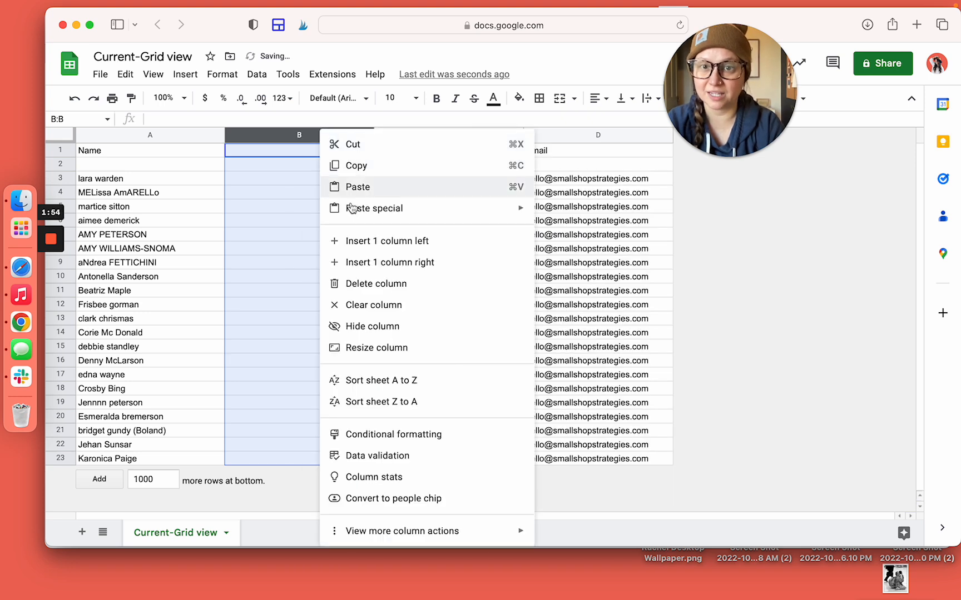
{"action": "left_click", "coordinate": [362, 243]}
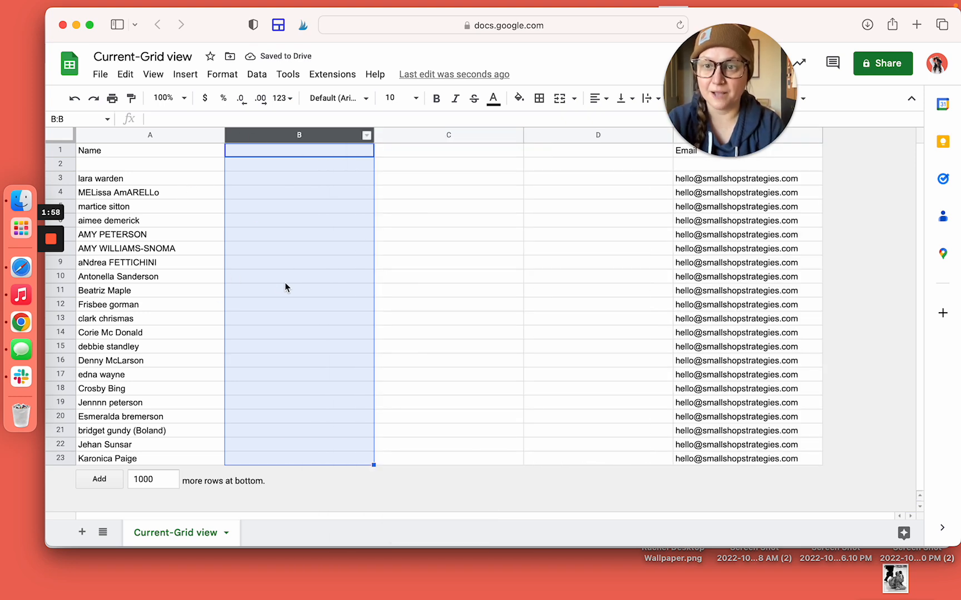
{"action": "right_click", "coordinate": [308, 134]}
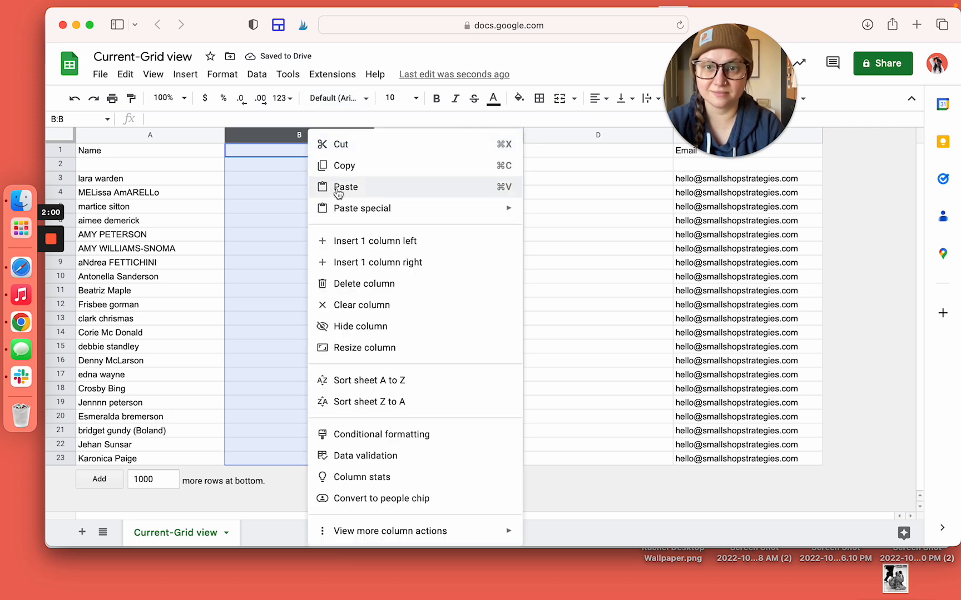
{"action": "left_click", "coordinate": [349, 240]}
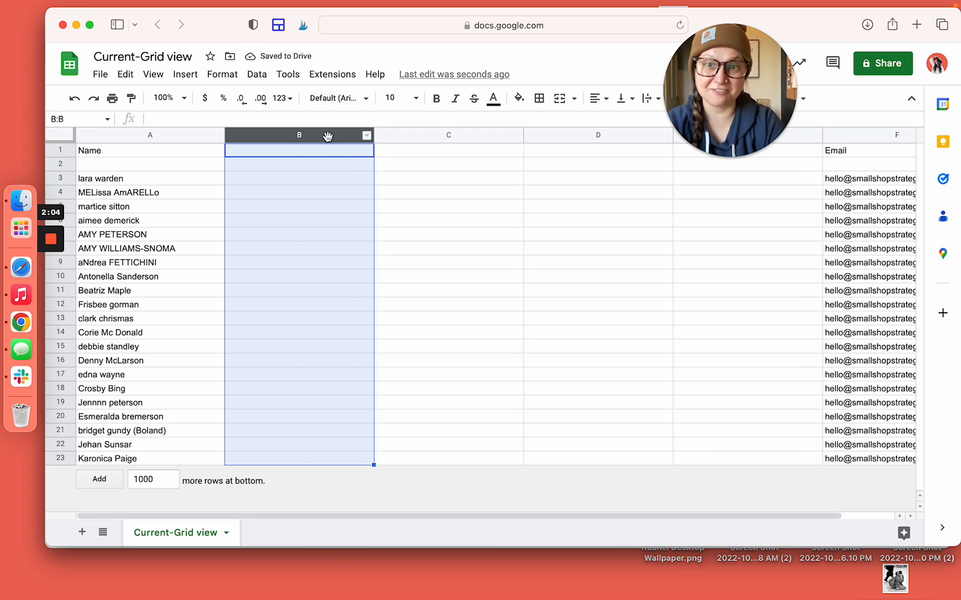
Make the window full screen and insert three more empty columns left of column B
{"action": "left_click_drag", "start_coordinate": [327, 135], "coordinate": [305, 145]}
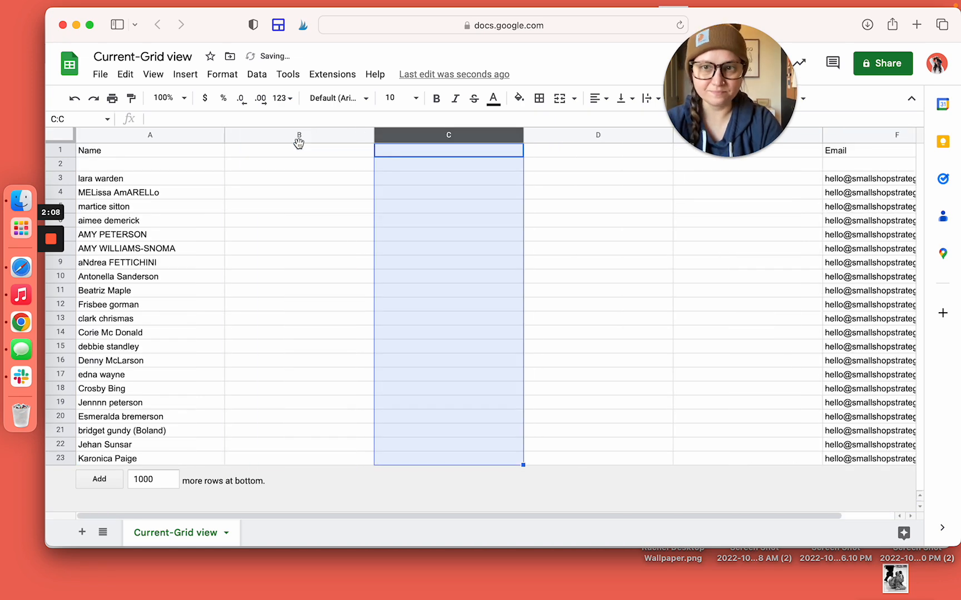
{"action": "left_click", "coordinate": [89, 25]}
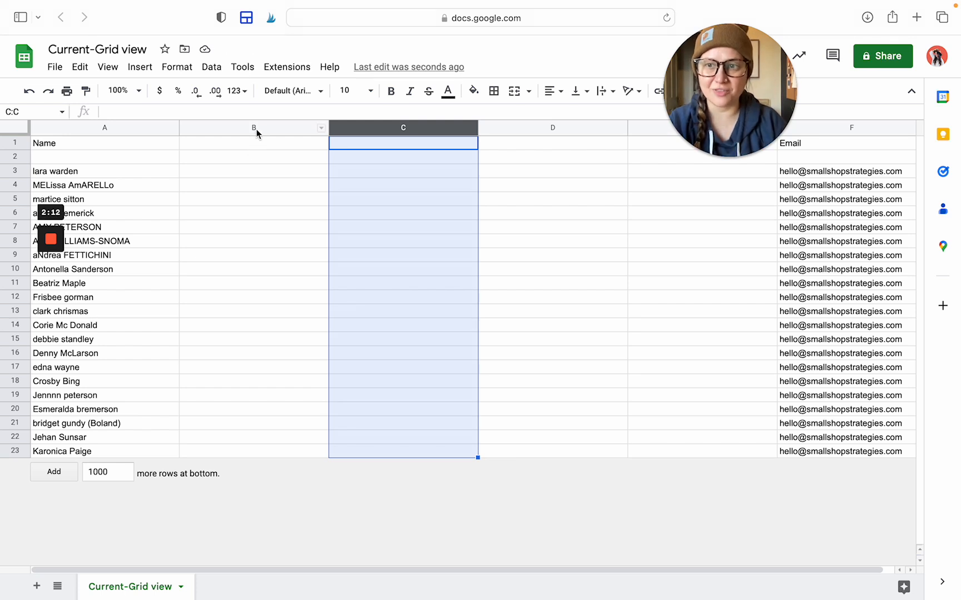
{"action": "left_click_drag", "start_coordinate": [264, 128], "coordinate": [521, 125]}
{"action": "right_click", "coordinate": [521, 125]}
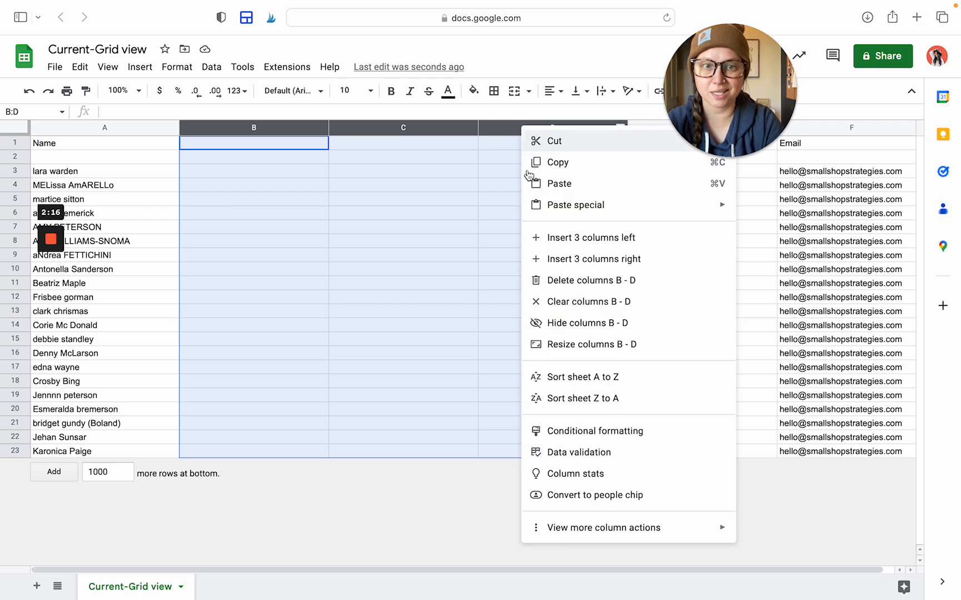
{"action": "left_click", "coordinate": [563, 239]}
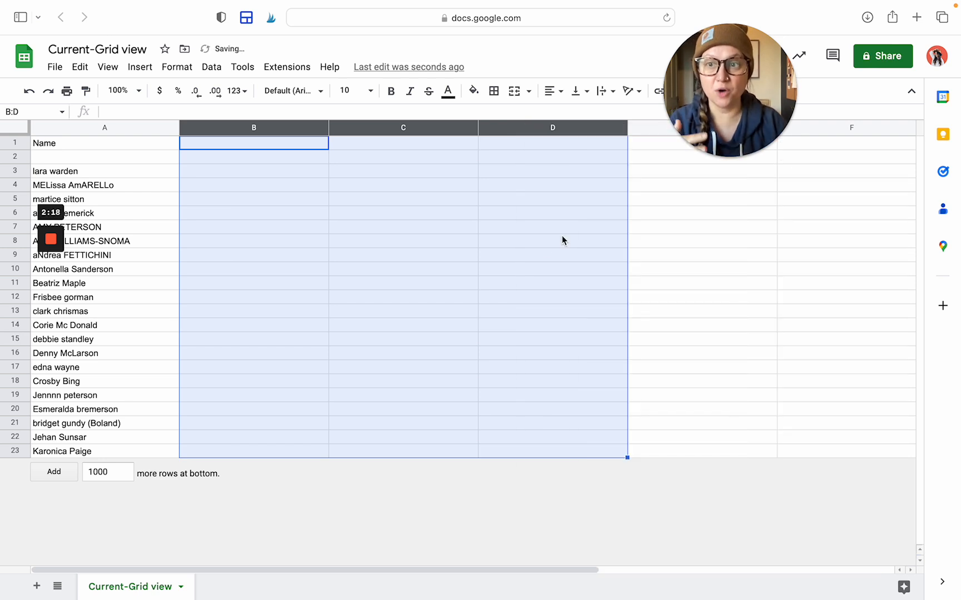
{"action": "left_click", "coordinate": [449, 286]}
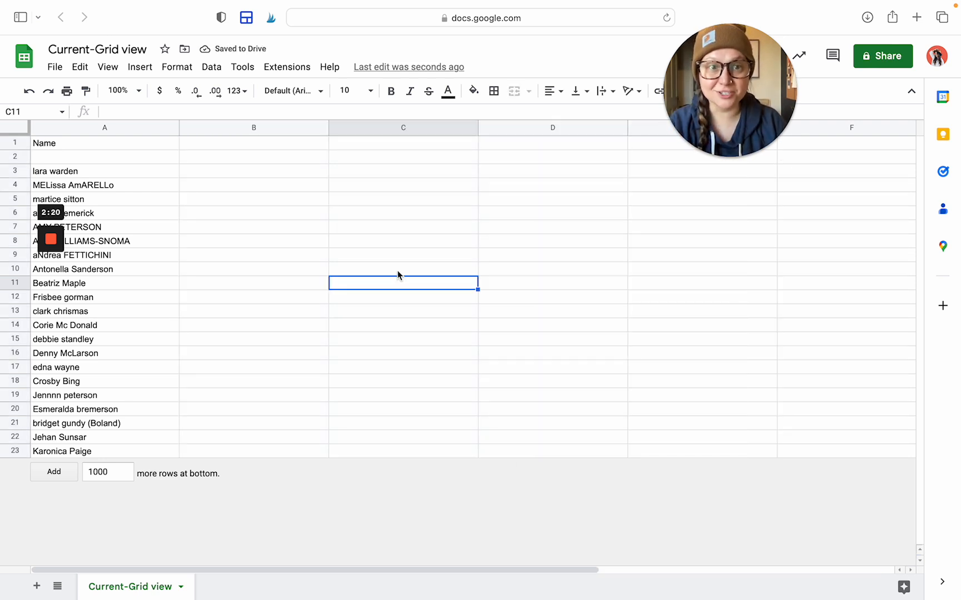
{"action": "left_click", "coordinate": [231, 176]}
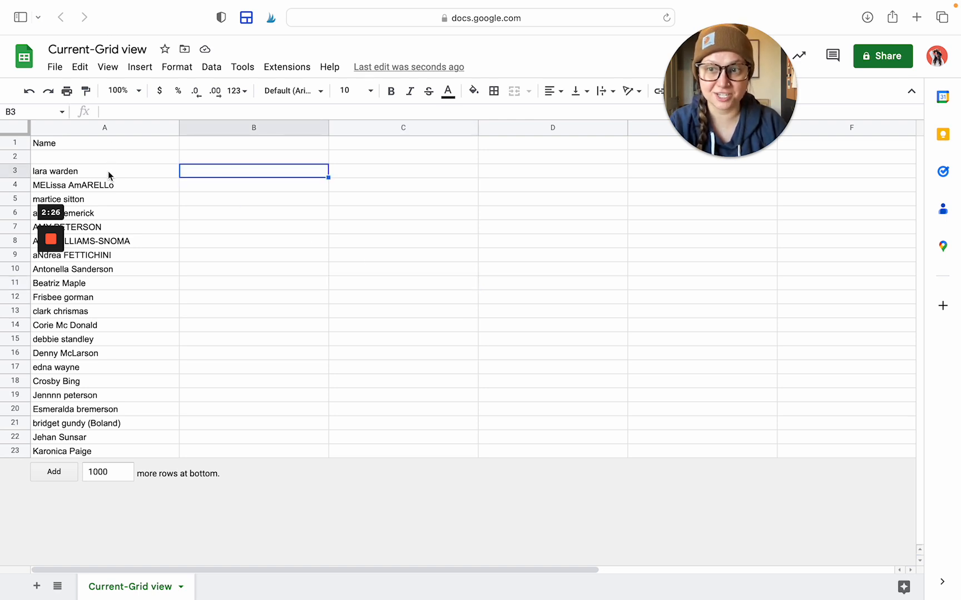
{"action": "left_click", "coordinate": [108, 128]}
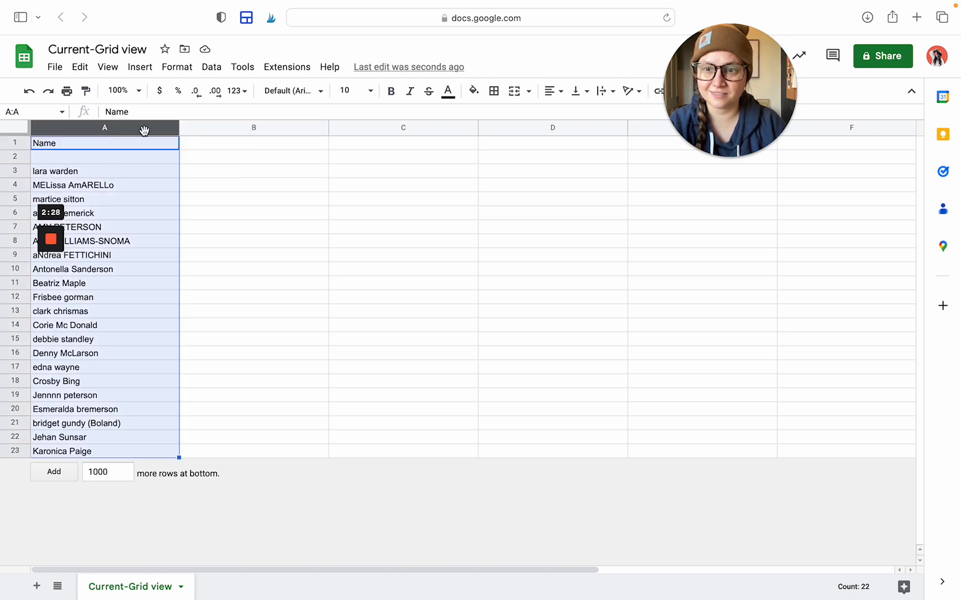
{"action": "left_click", "coordinate": [230, 142]}
{"action": "left_click", "coordinate": [232, 173]}
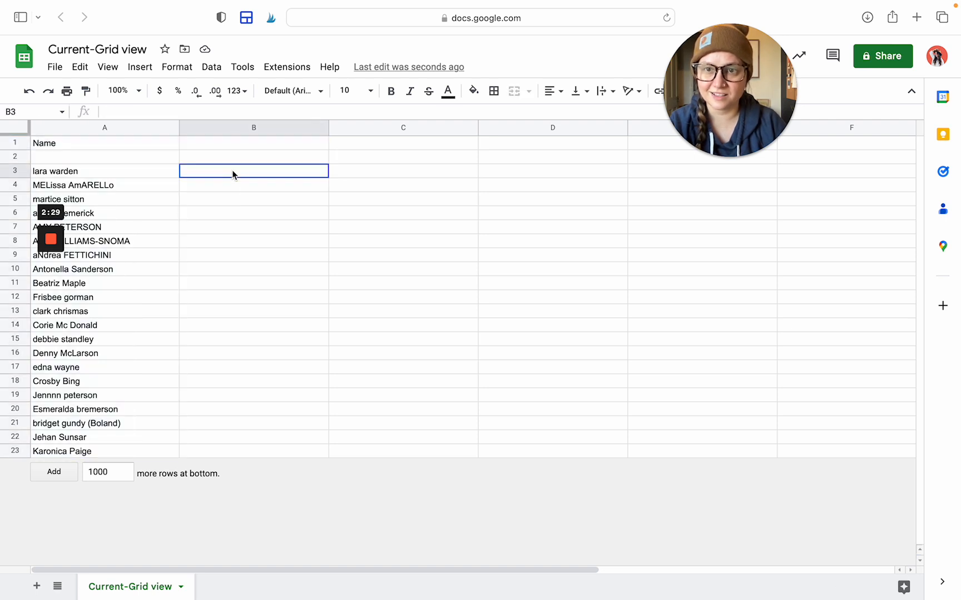
{"action": "left_click", "coordinate": [114, 174]}
{"action": "double_click", "coordinate": [112, 174]}
{"action": "left_click_drag", "start_coordinate": [85, 173], "coordinate": [35, 173]}
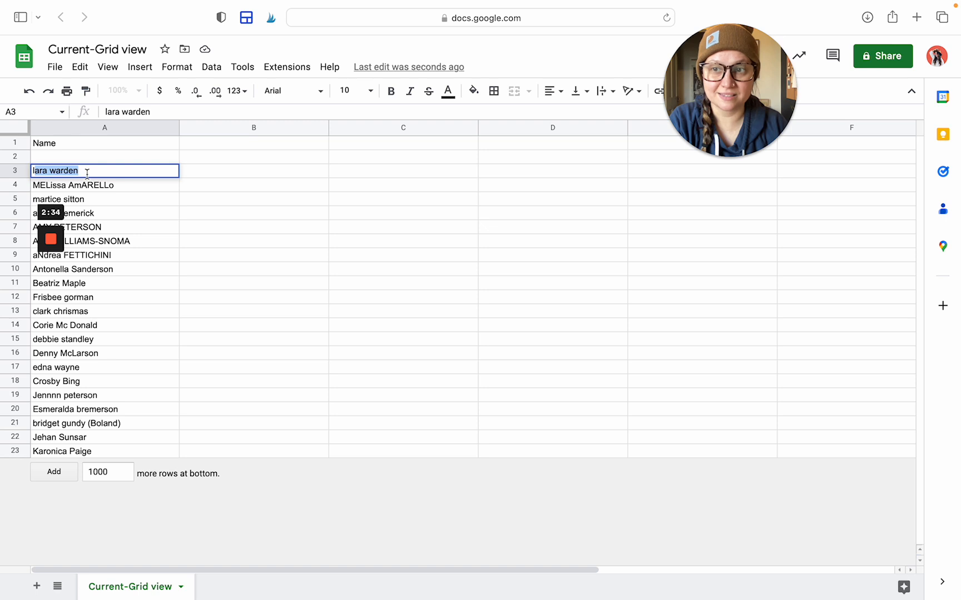
{"action": "left_click", "coordinate": [86, 174]}
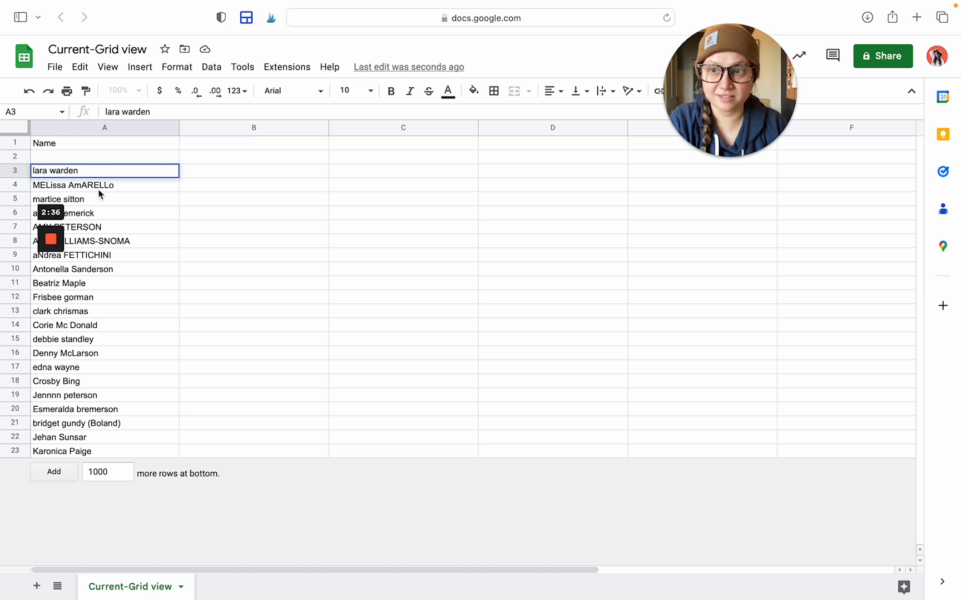
{"action": "left_click", "coordinate": [102, 196]}
{"action": "left_click", "coordinate": [109, 189]}
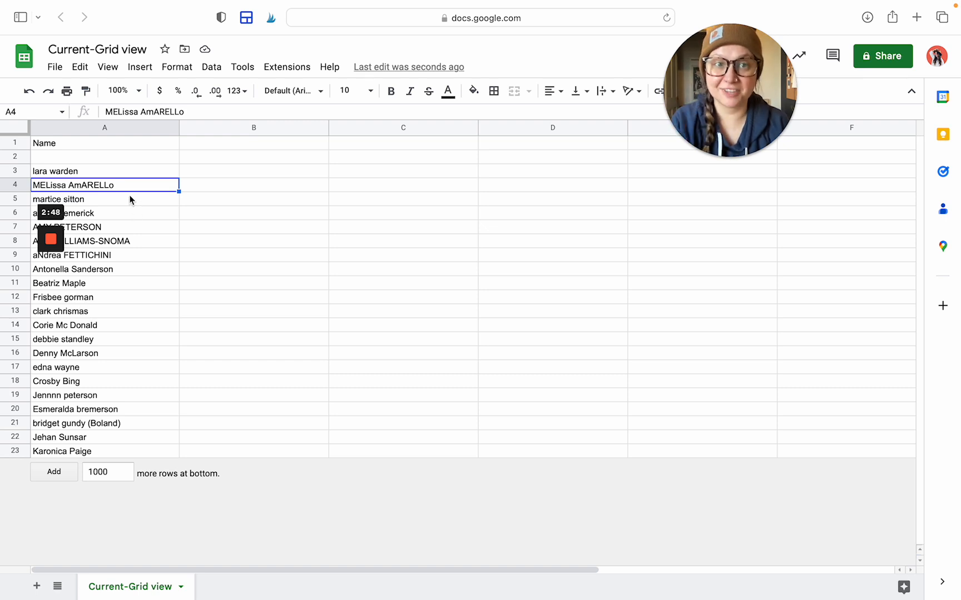
{"action": "left_click", "coordinate": [239, 173]}
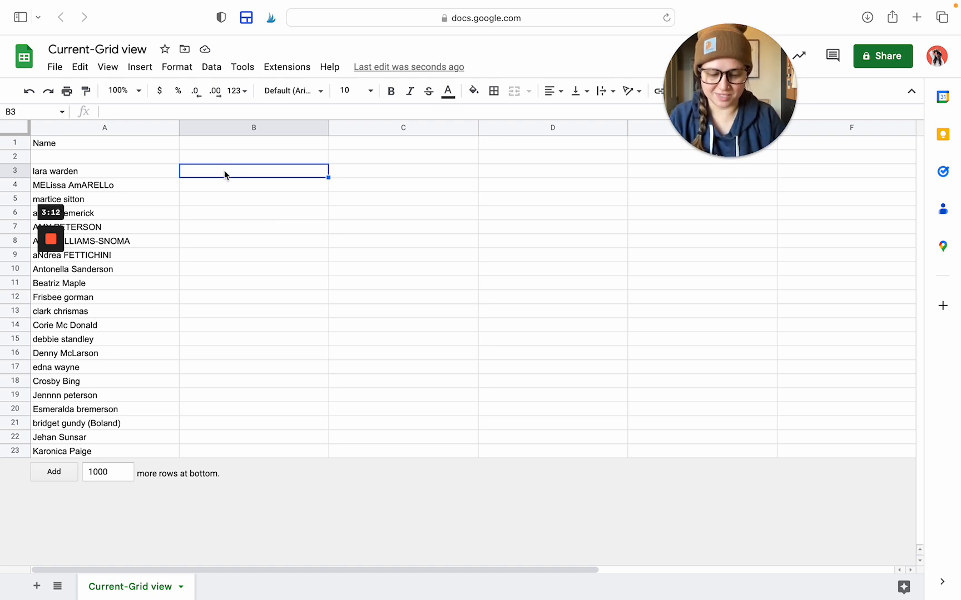
{"action": "left_click", "coordinate": [96, 169]}
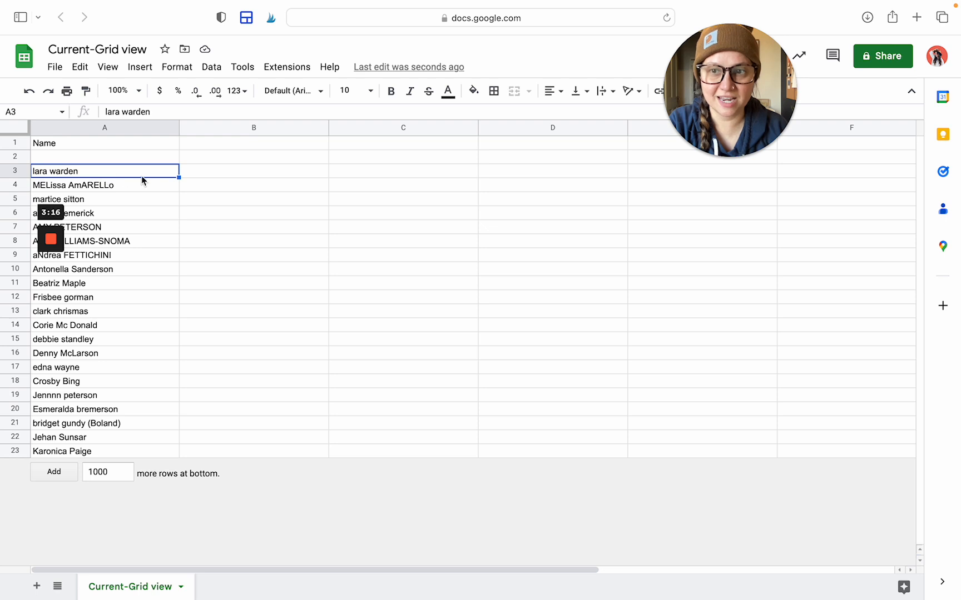
{"action": "left_click", "coordinate": [240, 172]}
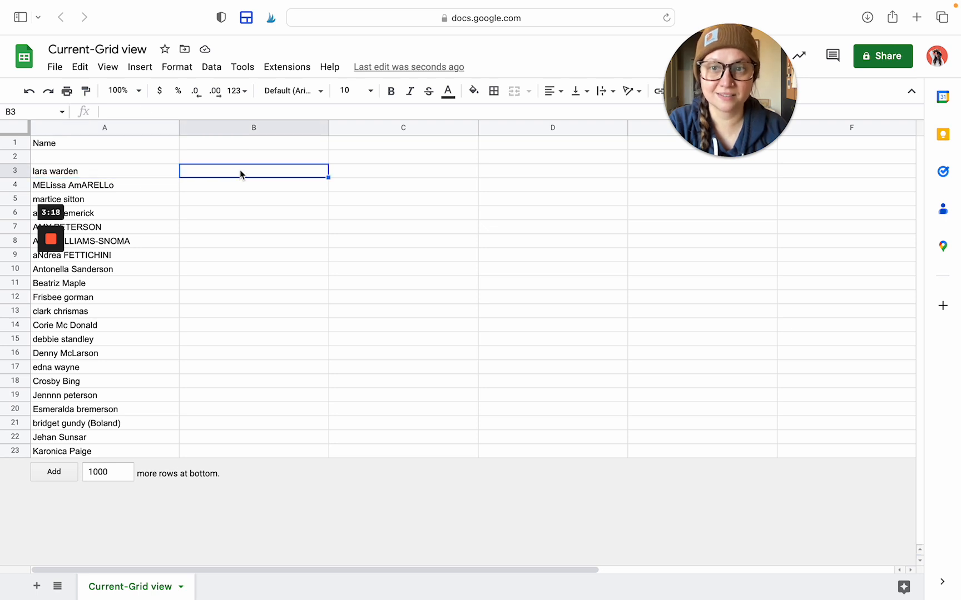
{"action": "type", "text": "="}
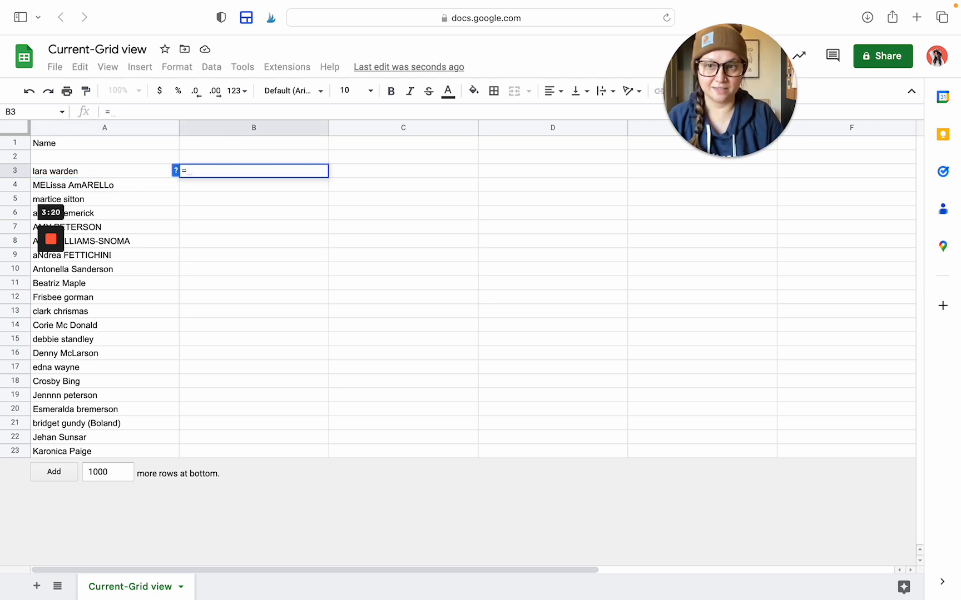
{"action": "type", "text": "prp"}
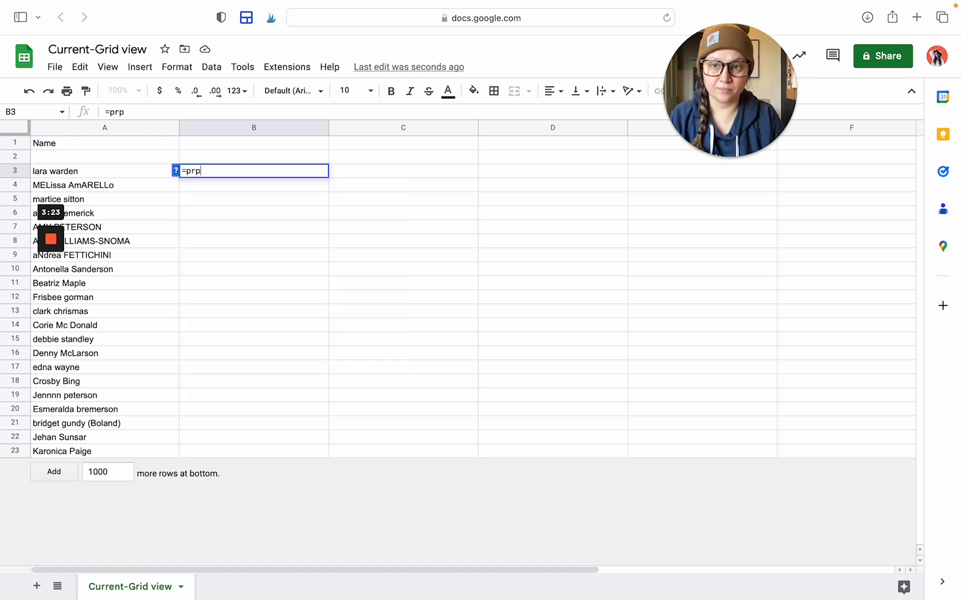
{"action": "key", "text": "BackSpace"}
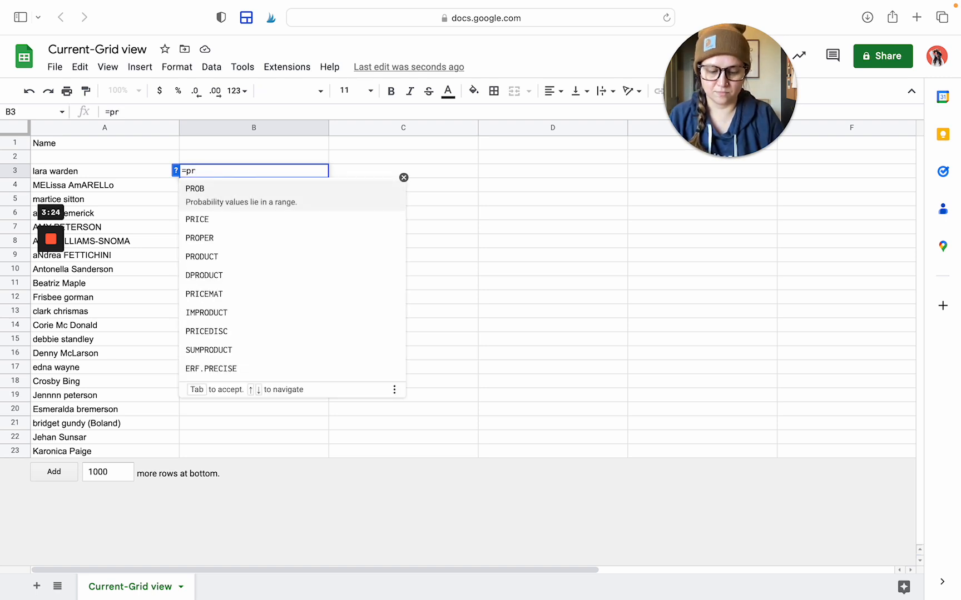
{"action": "type", "text": "oper"}
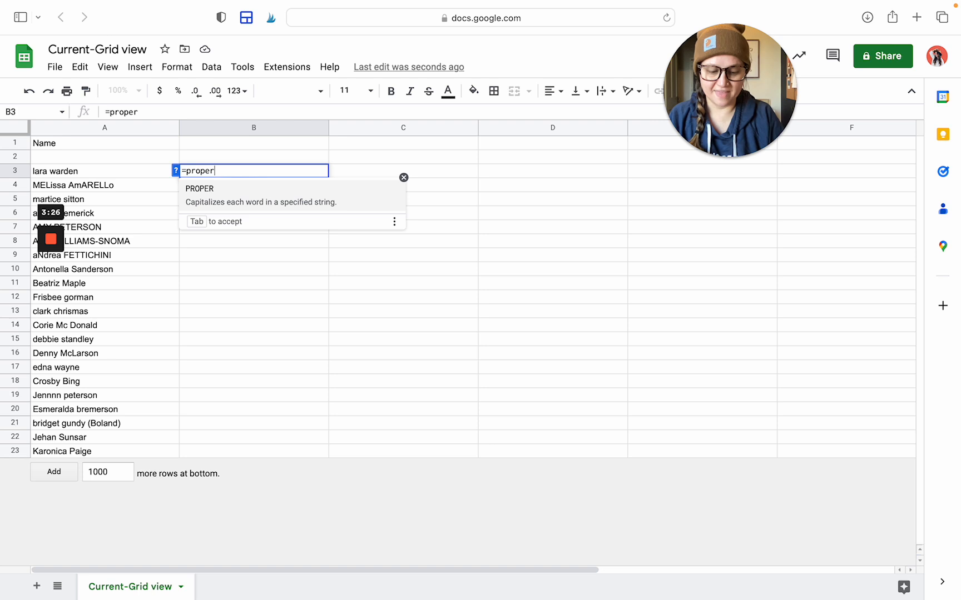
{"action": "type", "text": "("}
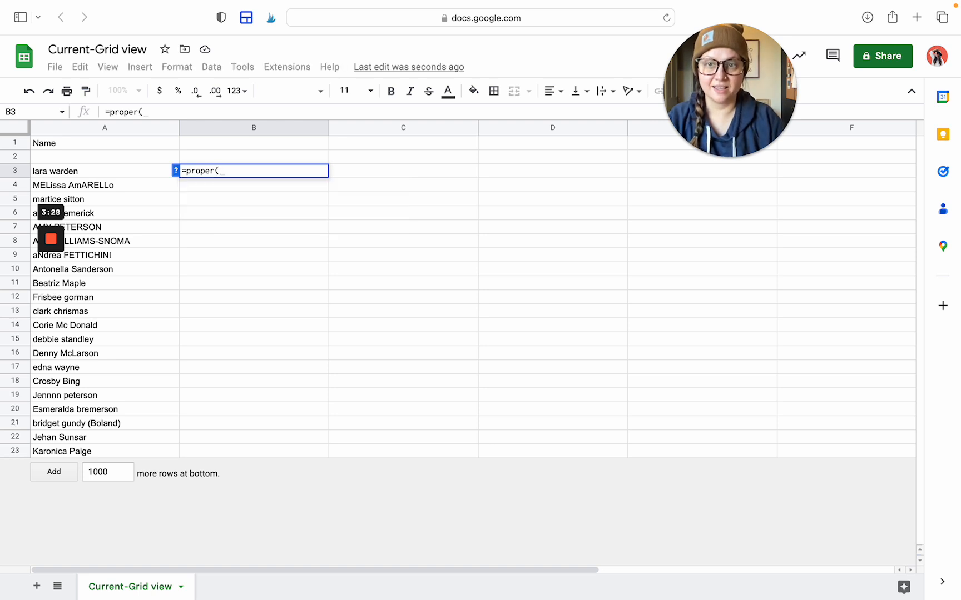
{"action": "left_click", "coordinate": [114, 176]}
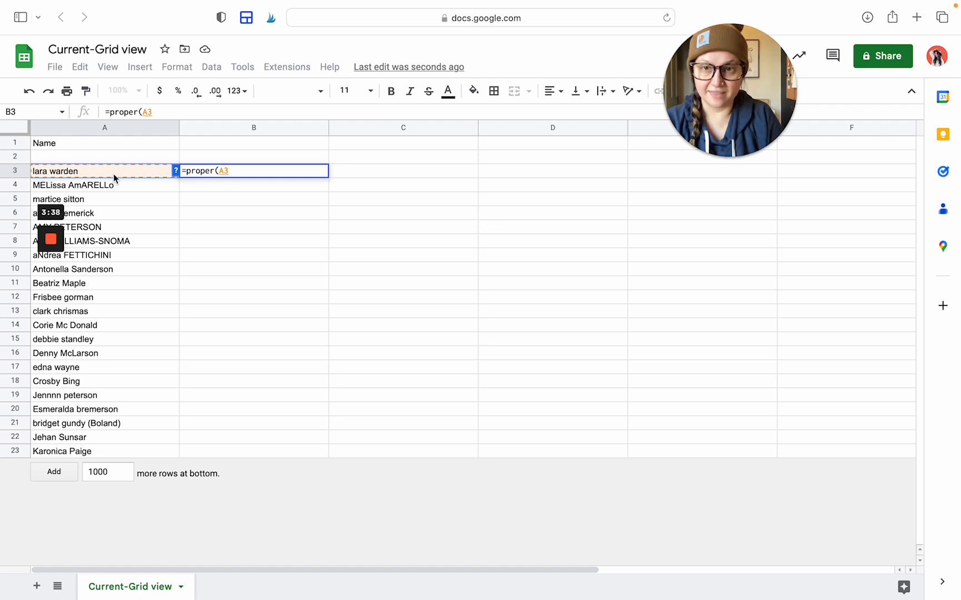
{"action": "type", "text": ")"}
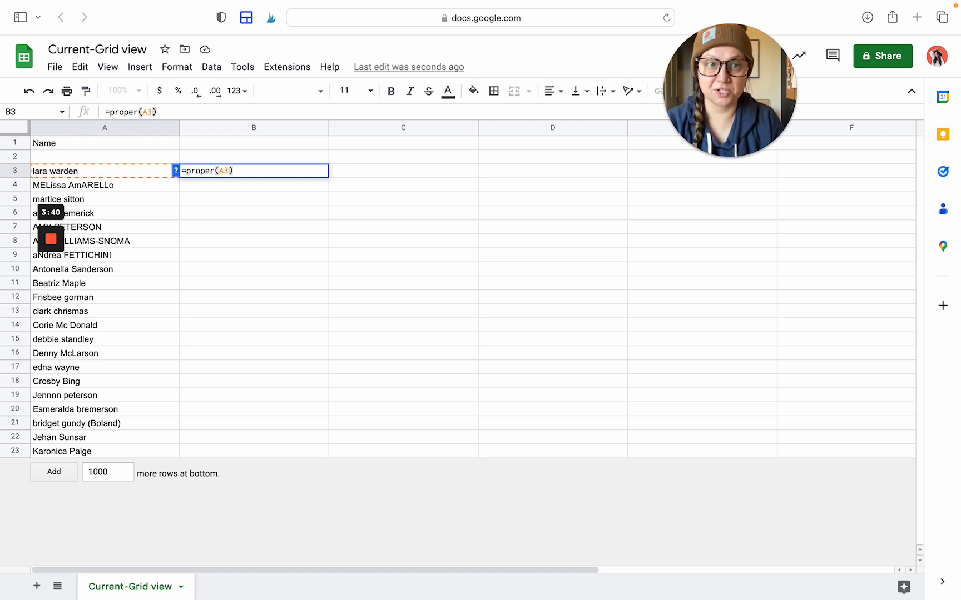
{"action": "key", "text": "Return"}
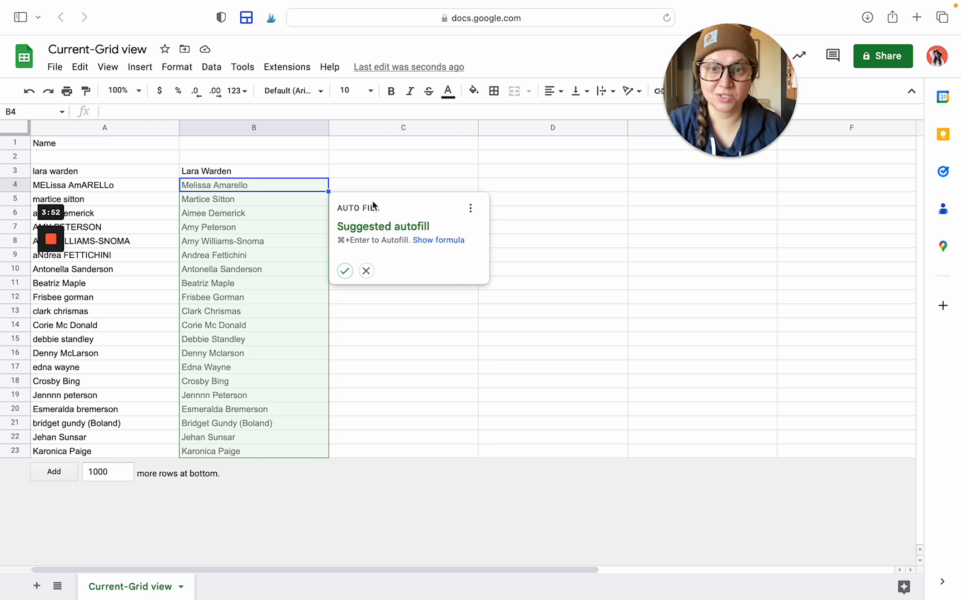
Accept the suggested autofill of PROPER formulas down B3:B23 and spot-check B7, B14 and B16
{"action": "left_click", "coordinate": [345, 272]}
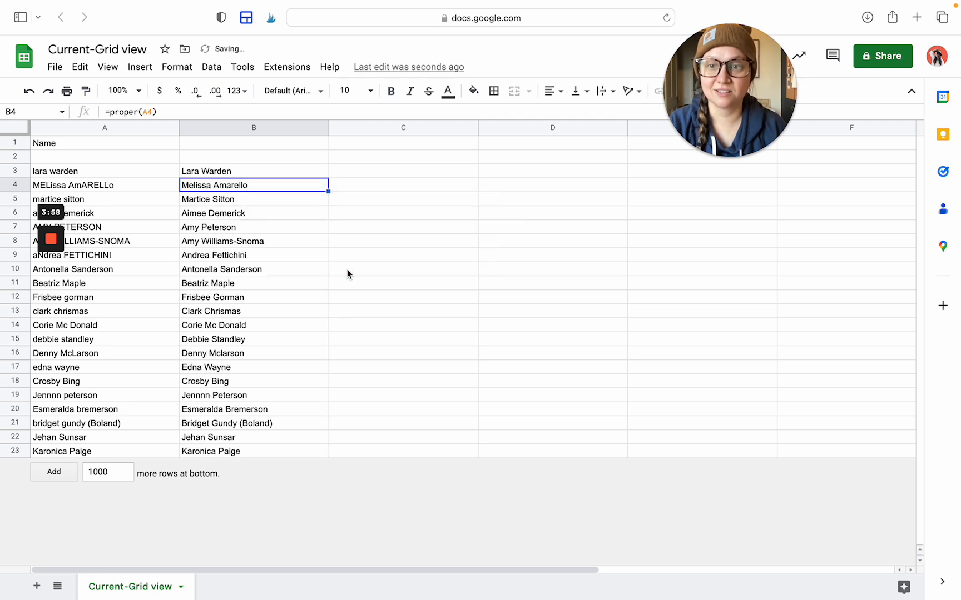
{"action": "left_click", "coordinate": [294, 226]}
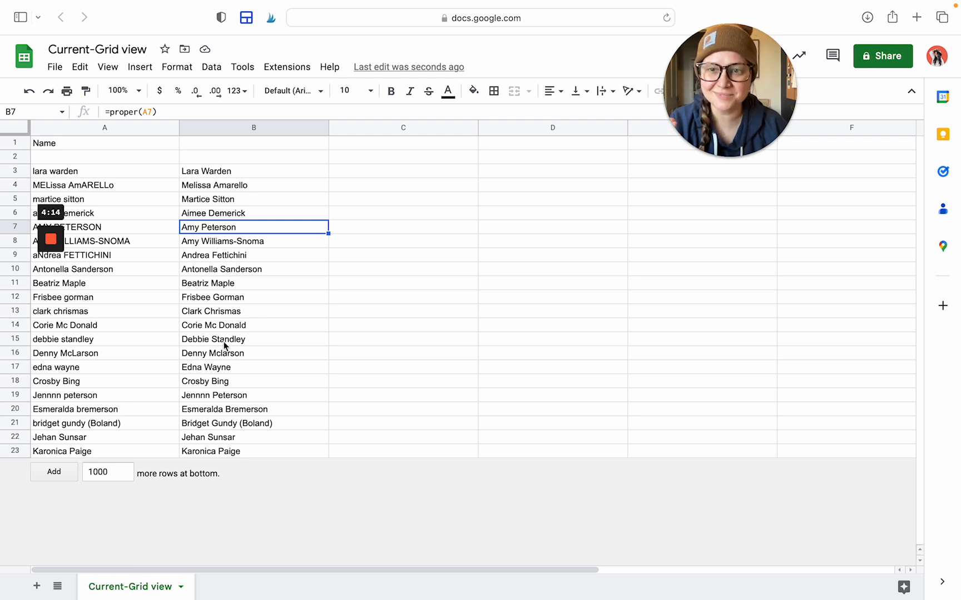
{"action": "left_click", "coordinate": [229, 328]}
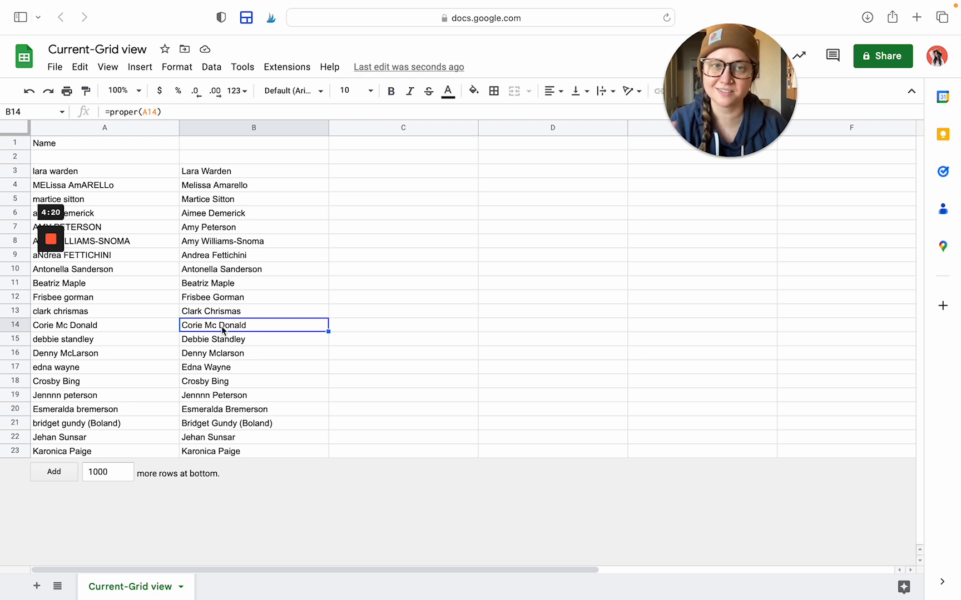
{"action": "left_click", "coordinate": [224, 357]}
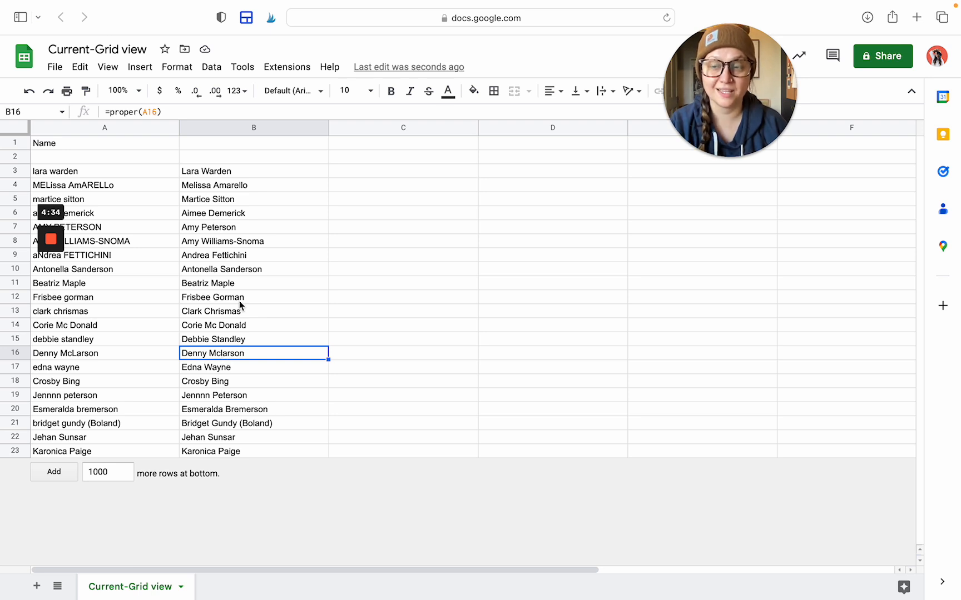
{"action": "left_click", "coordinate": [278, 172]}
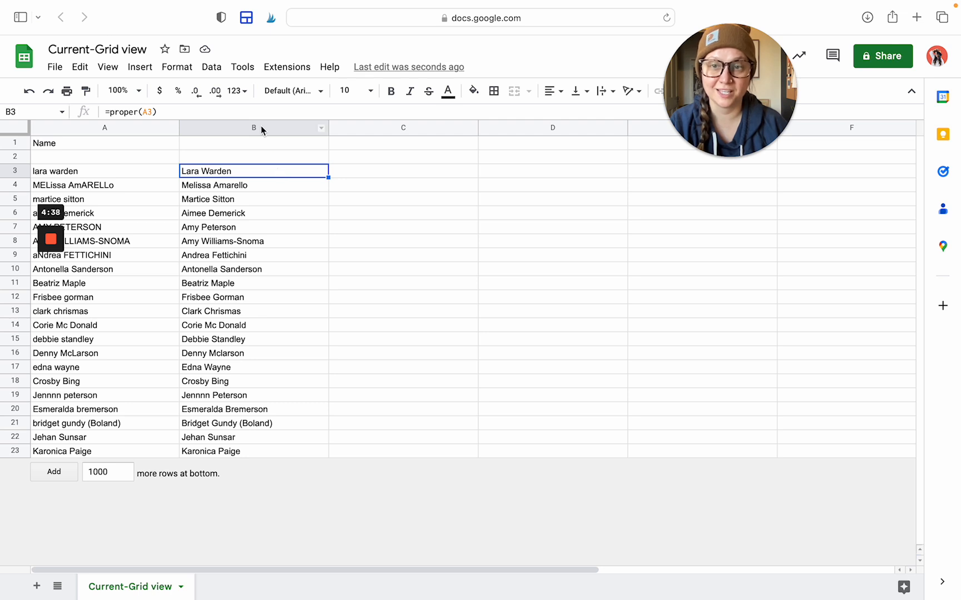
{"action": "double_click", "coordinate": [253, 172]}
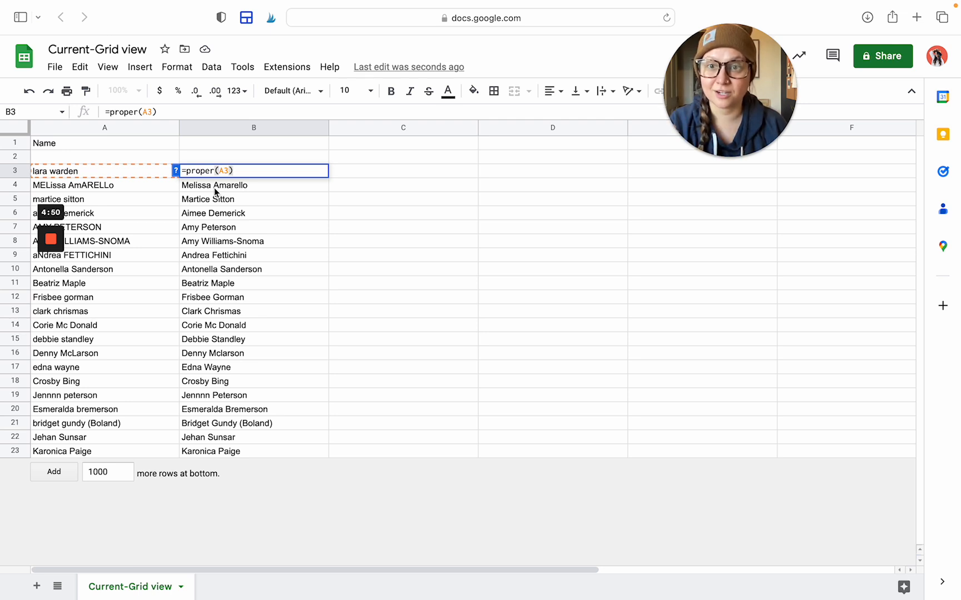
{"action": "key", "text": "Return"}
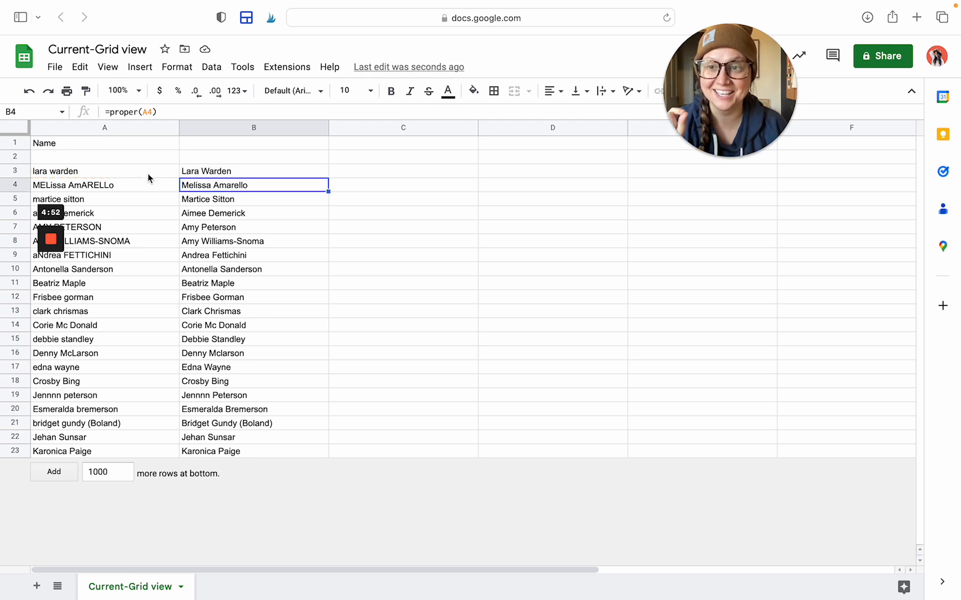
{"action": "left_click", "coordinate": [142, 175]}
{"action": "double_click", "coordinate": [142, 172]}
{"action": "left_click_drag", "start_coordinate": [141, 172], "coordinate": [54, 171]}
{"action": "key", "text": "BackSpace"}
{"action": "key", "text": "BackSpace"}
{"action": "key", "text": "BackSpace"}
{"action": "key", "text": "BackSpace"}
{"action": "key", "text": "BackSpace"}
{"action": "key", "text": "BackSpace"}
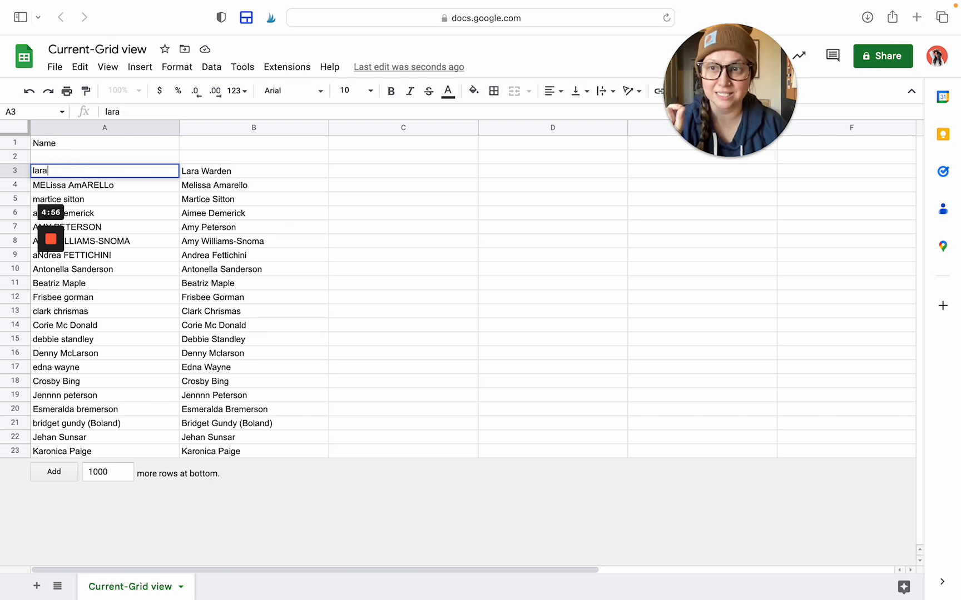
{"action": "key", "text": "BackSpace"}
{"action": "left_click", "coordinate": [120, 198]}
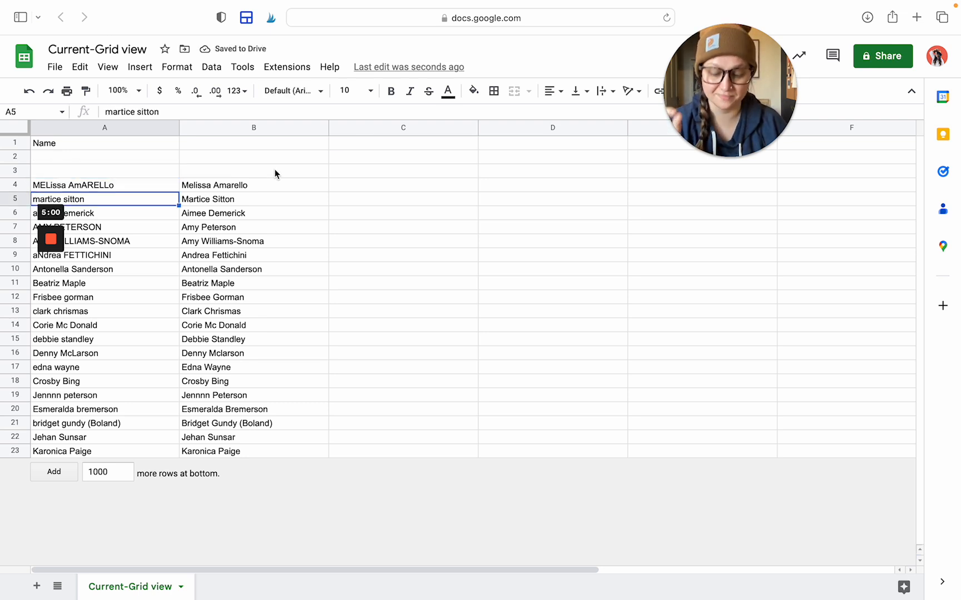
{"action": "key", "text": "super+z"}
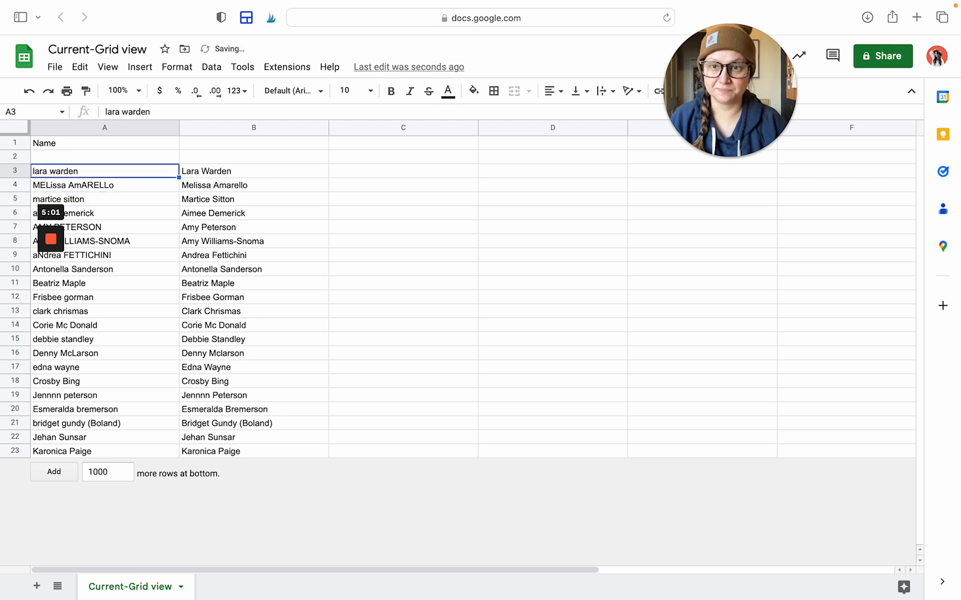
{"action": "left_click", "coordinate": [277, 128]}
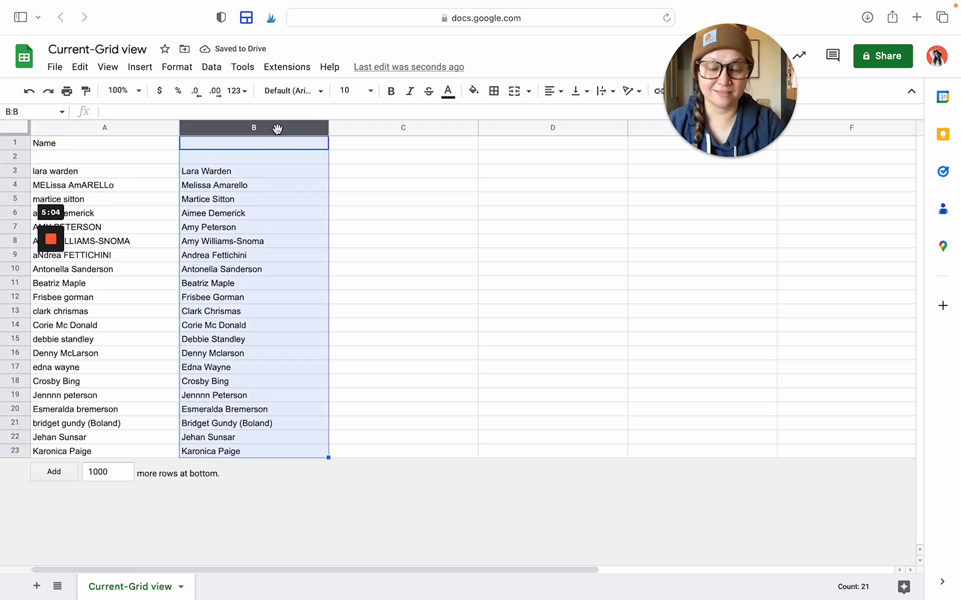
Copy column B and paste it over column A as values only
{"action": "right_click", "coordinate": [277, 129]}
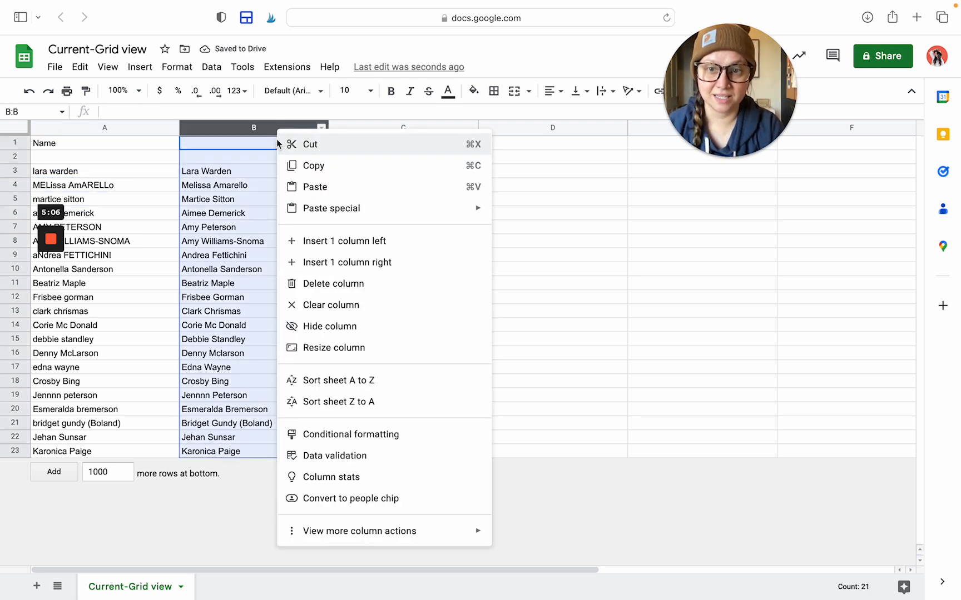
{"action": "left_click", "coordinate": [313, 164]}
{"action": "left_click", "coordinate": [131, 128]}
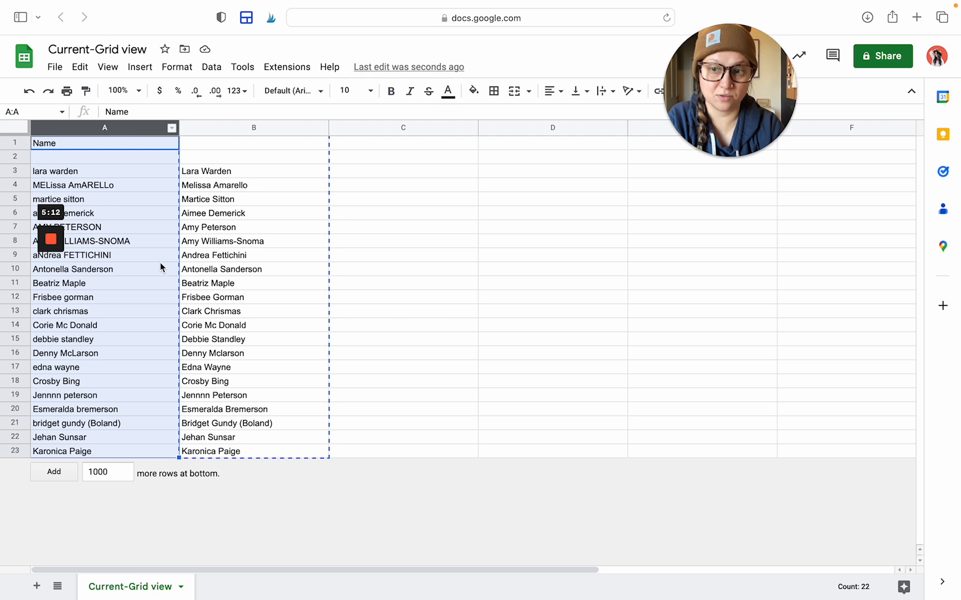
{"action": "right_click", "coordinate": [134, 129]}
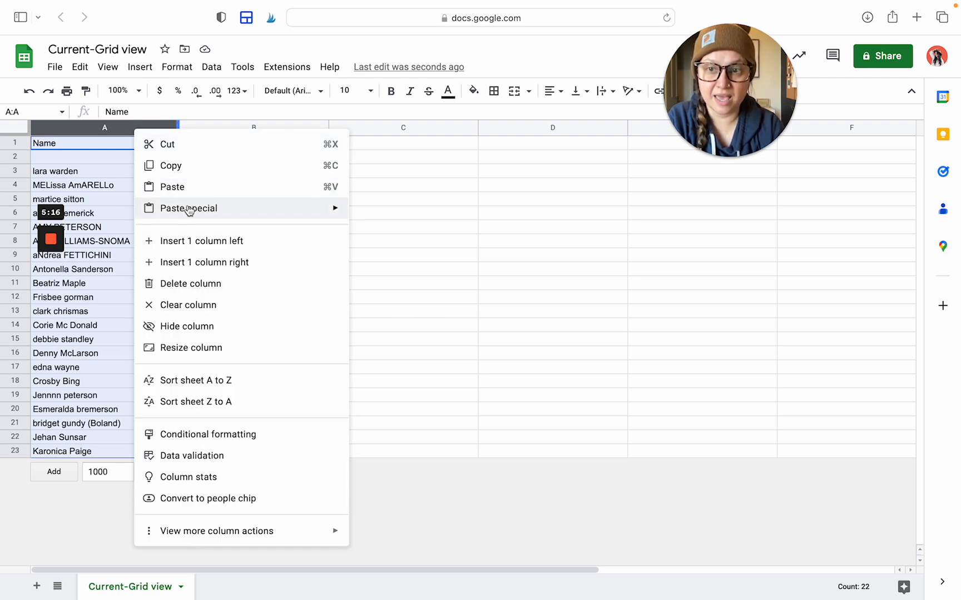
{"action": "mouse_move", "coordinate": [210, 210]}
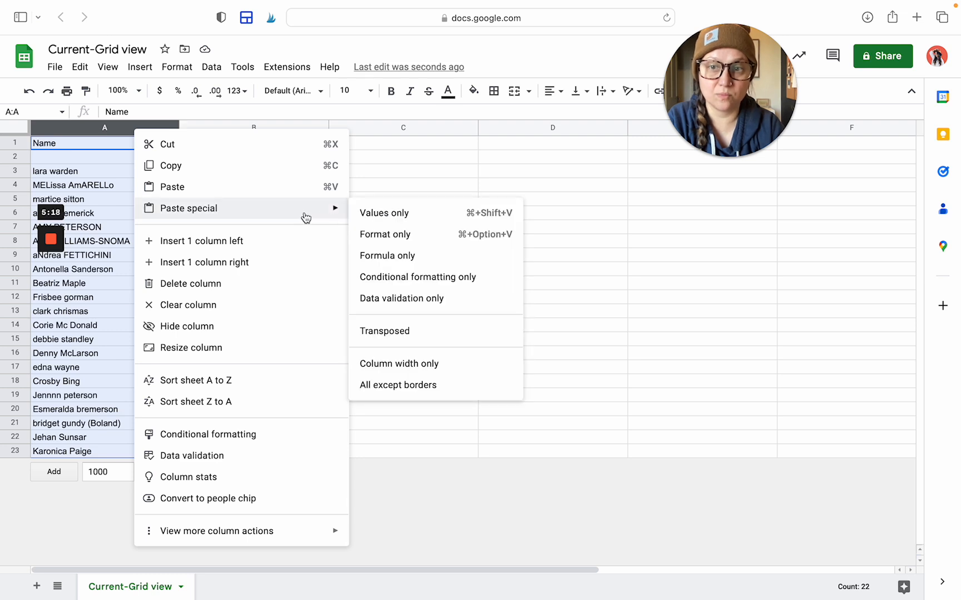
{"action": "left_click", "coordinate": [407, 214]}
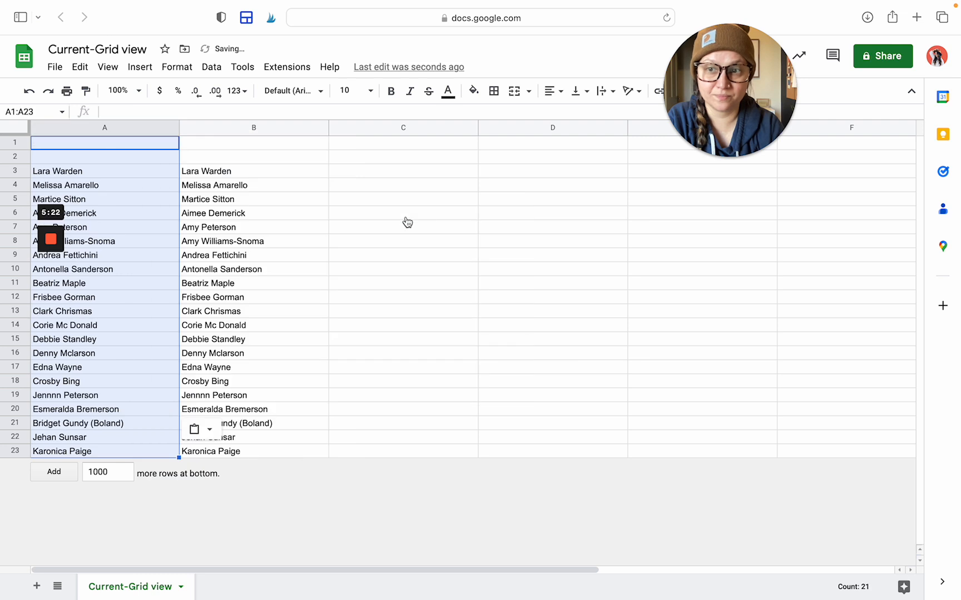
{"action": "left_click", "coordinate": [136, 161]}
{"action": "left_click", "coordinate": [135, 170]}
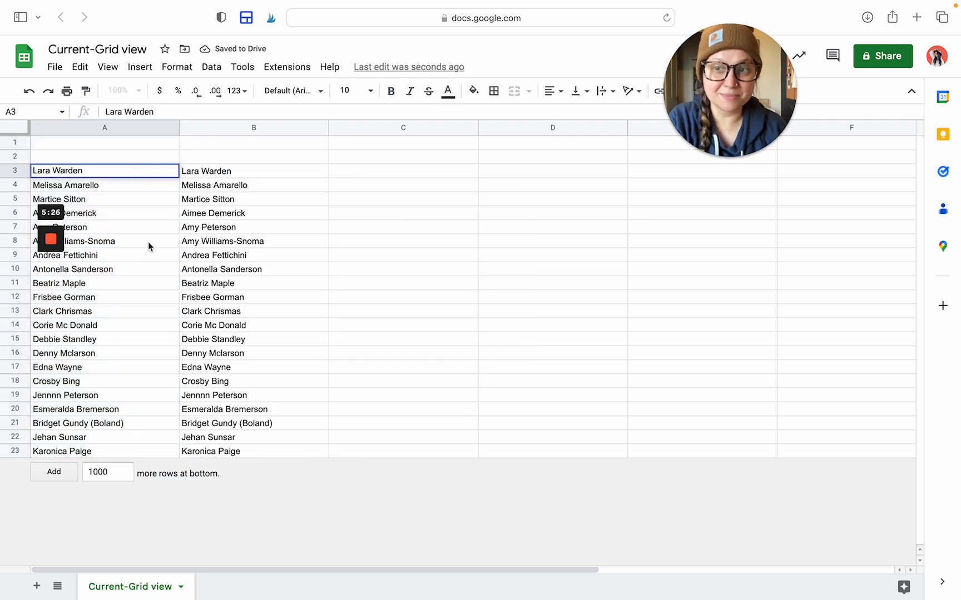
Delete column B containing the PROPER formula copies
{"action": "left_click", "coordinate": [258, 170]}
{"action": "triple_click", "coordinate": [257, 170]}
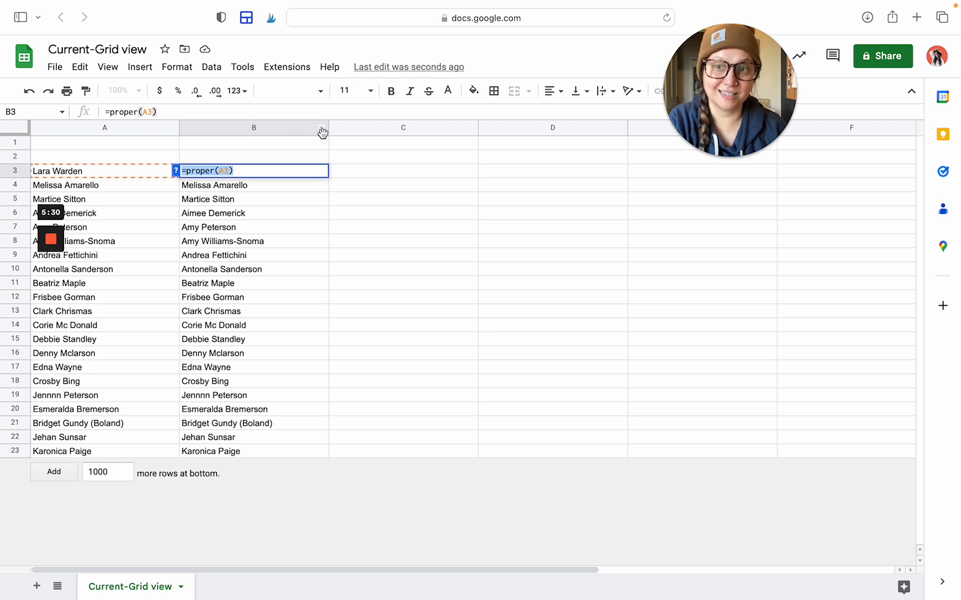
{"action": "left_click", "coordinate": [298, 132]}
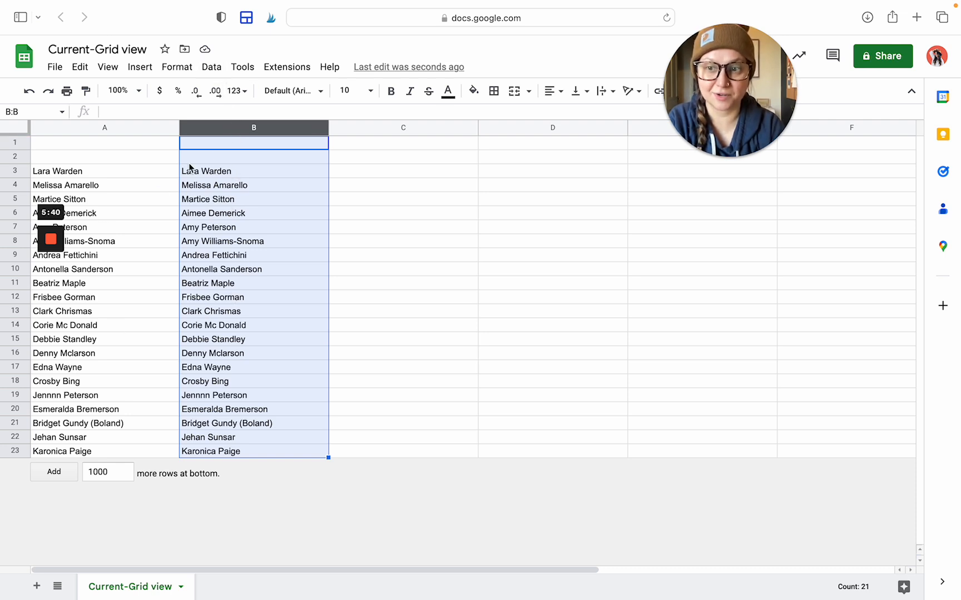
{"action": "right_click", "coordinate": [255, 130]}
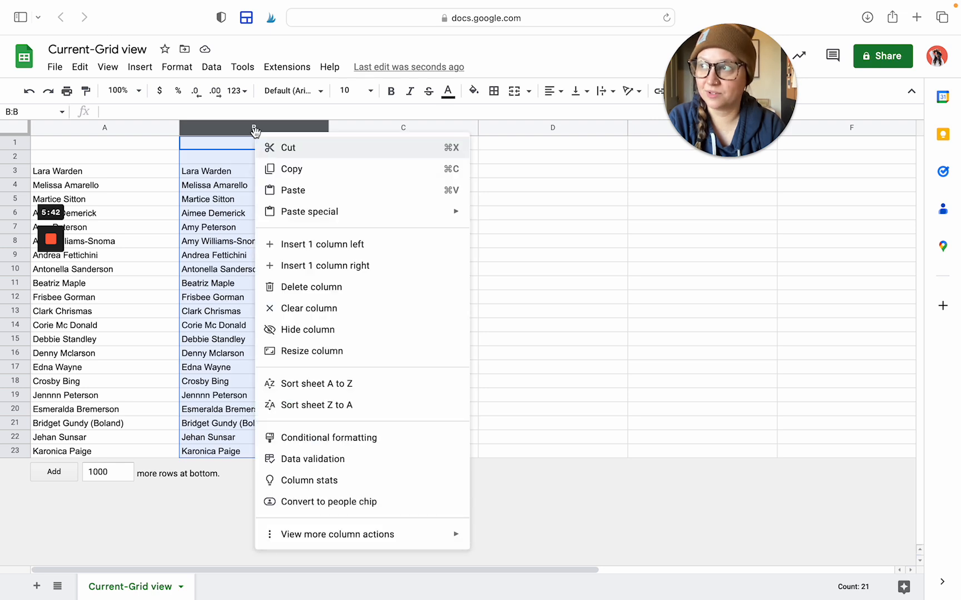
{"action": "left_click", "coordinate": [295, 287]}
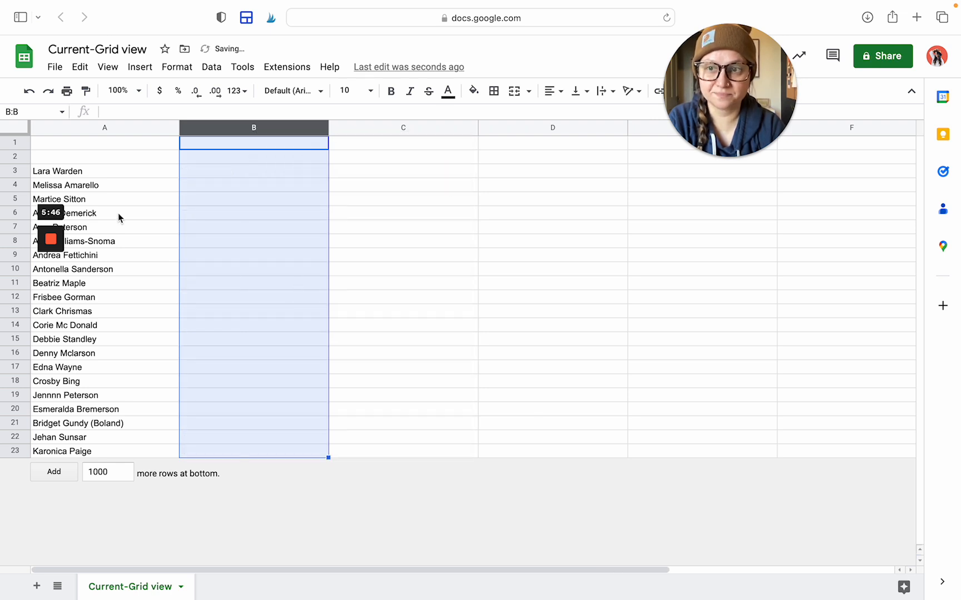
Change Mclarson to McLarson in A16, then undo that edit
{"action": "left_click", "coordinate": [72, 355]}
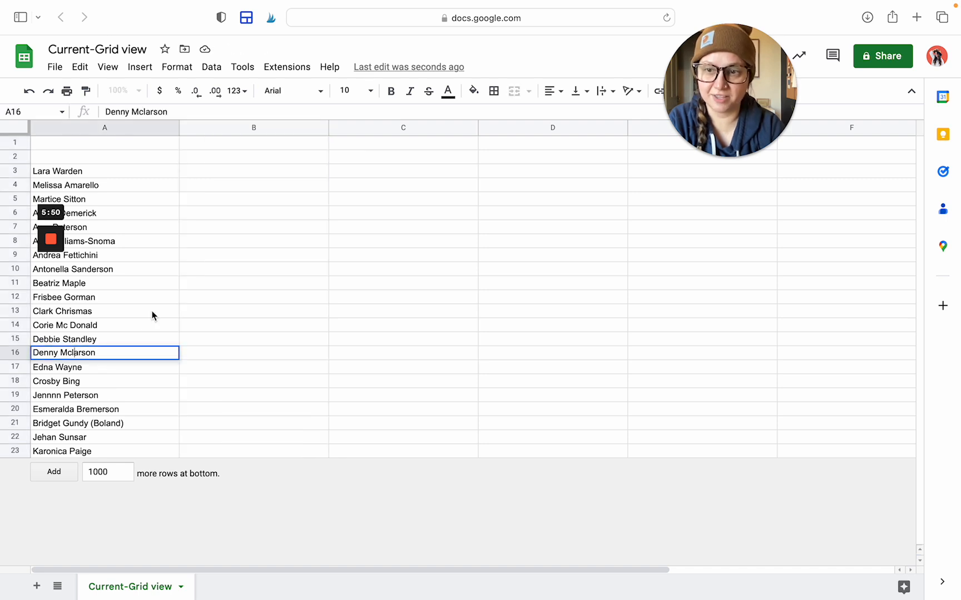
{"action": "key", "text": "BackSpace"}
{"action": "type", "text": "L"}
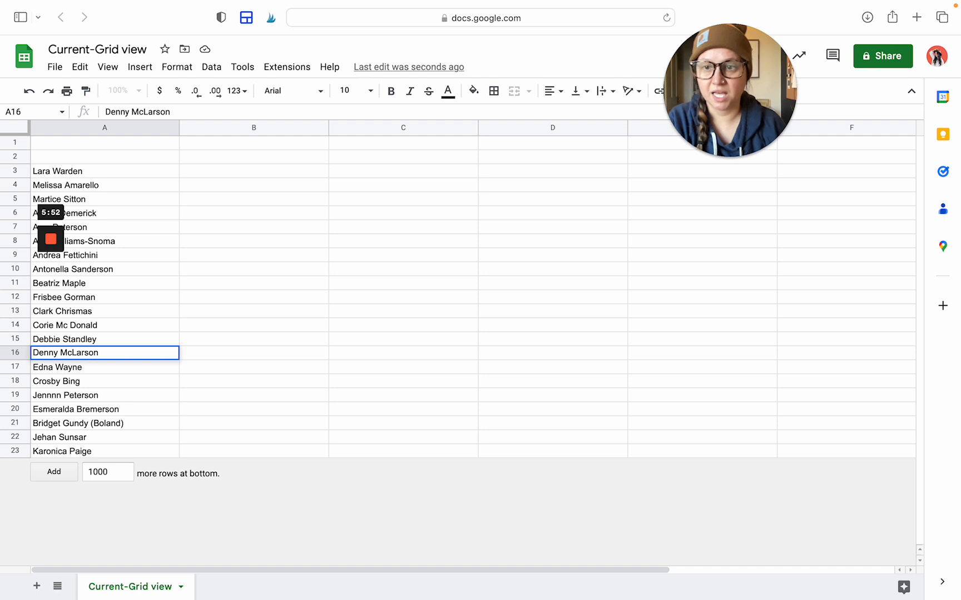
{"action": "left_click", "coordinate": [206, 317]}
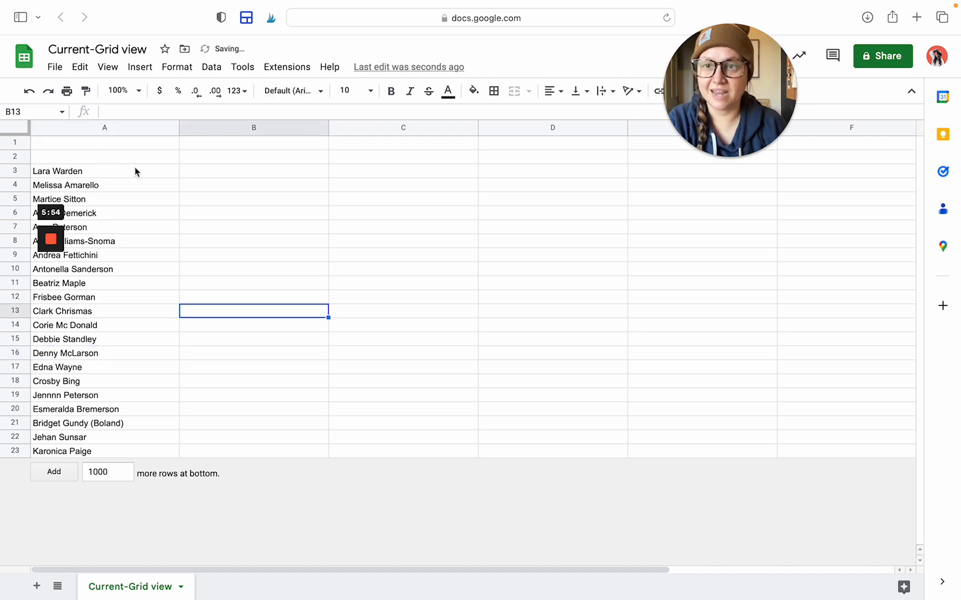
{"action": "scroll", "coordinate": [135, 170], "scroll_direction": "right", "scroll_amount": 2}
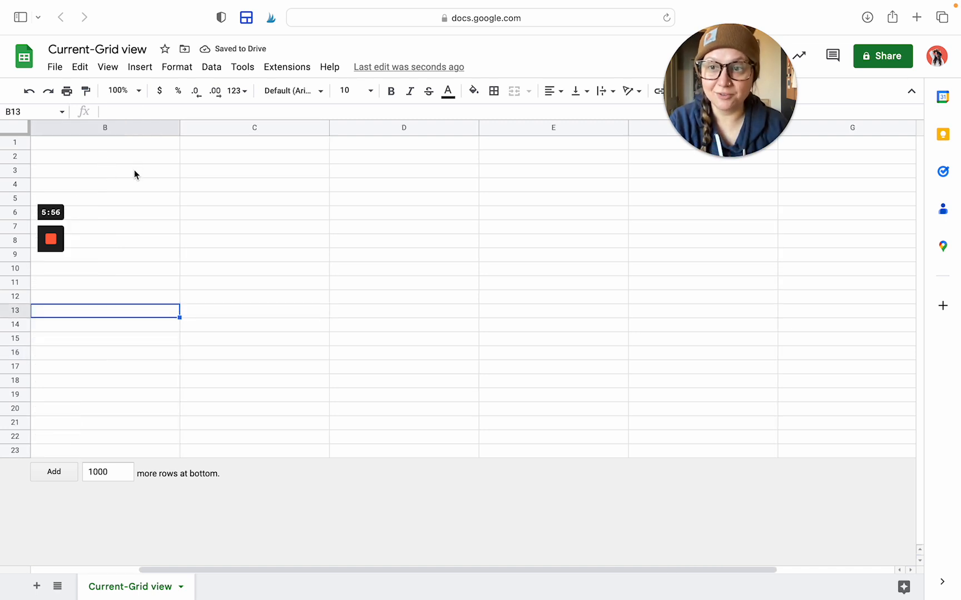
{"action": "scroll", "coordinate": [135, 169], "scroll_direction": "right", "scroll_amount": 2}
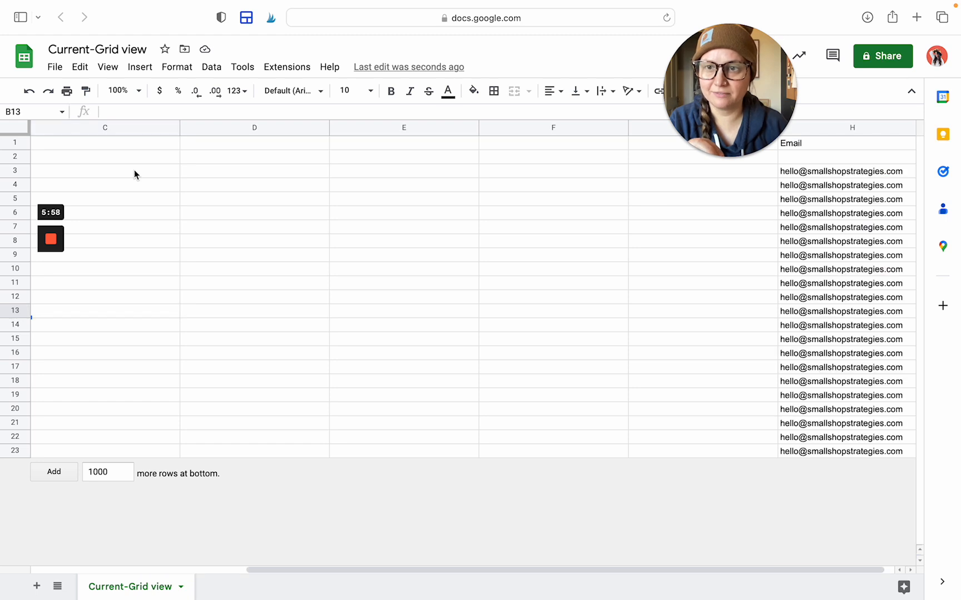
{"action": "key", "text": "super+z"}
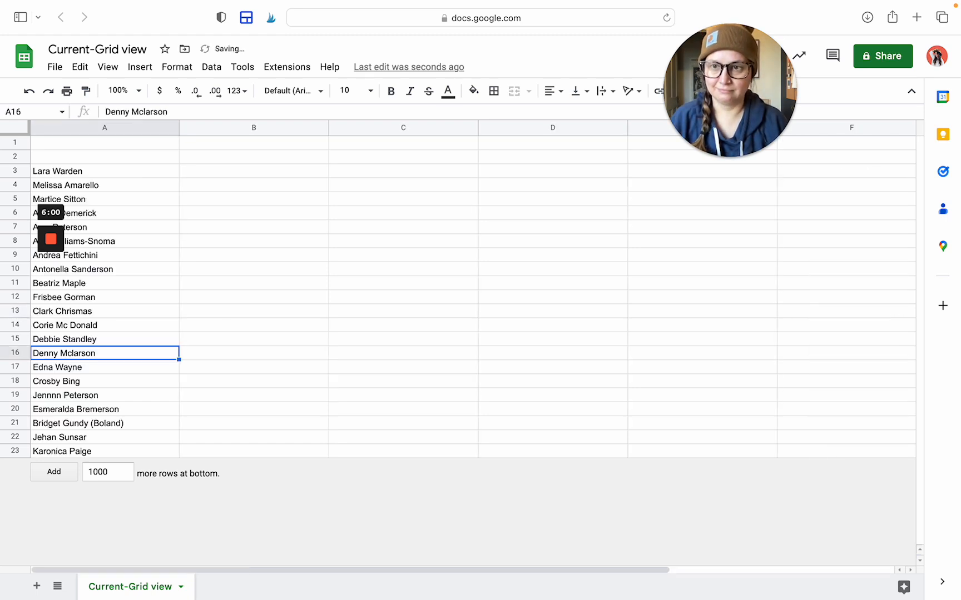
{"action": "left_click", "coordinate": [211, 257]}
{"action": "left_click", "coordinate": [83, 345]}
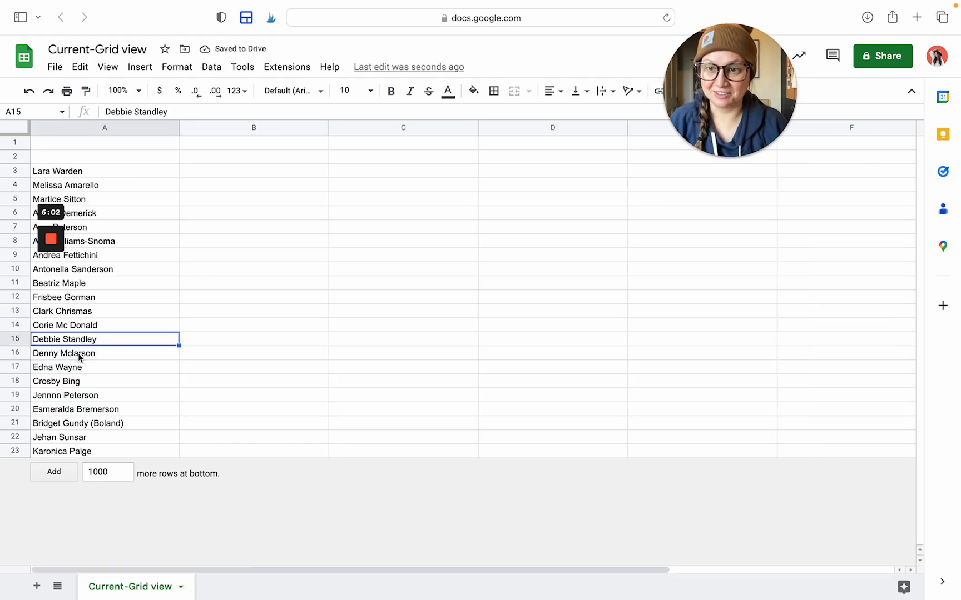
{"action": "left_click", "coordinate": [76, 355]}
{"action": "double_click", "coordinate": [76, 354]}
{"action": "left_click", "coordinate": [75, 355]}
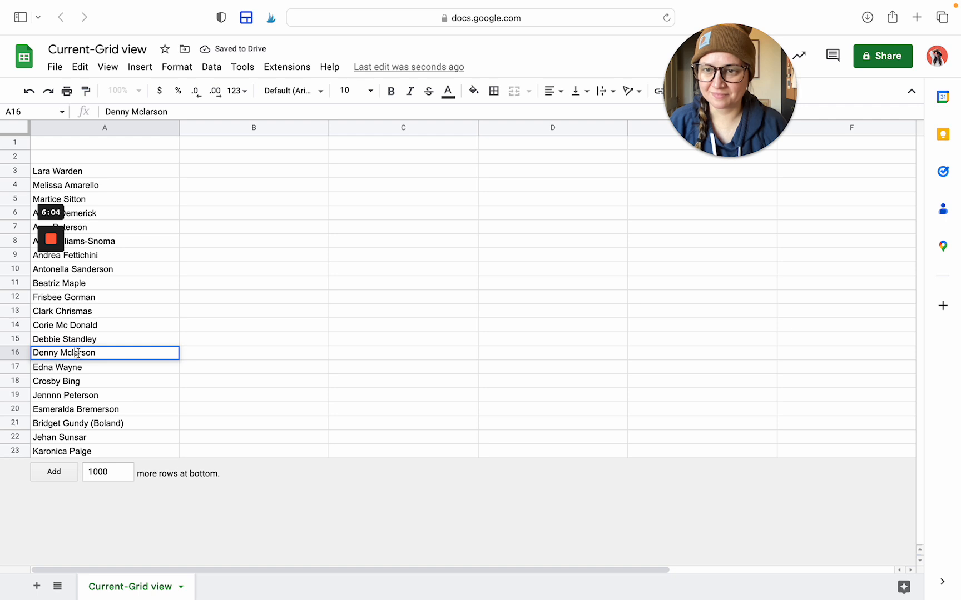
{"action": "key", "text": "BackSpace"}
{"action": "type", "text": "L"}
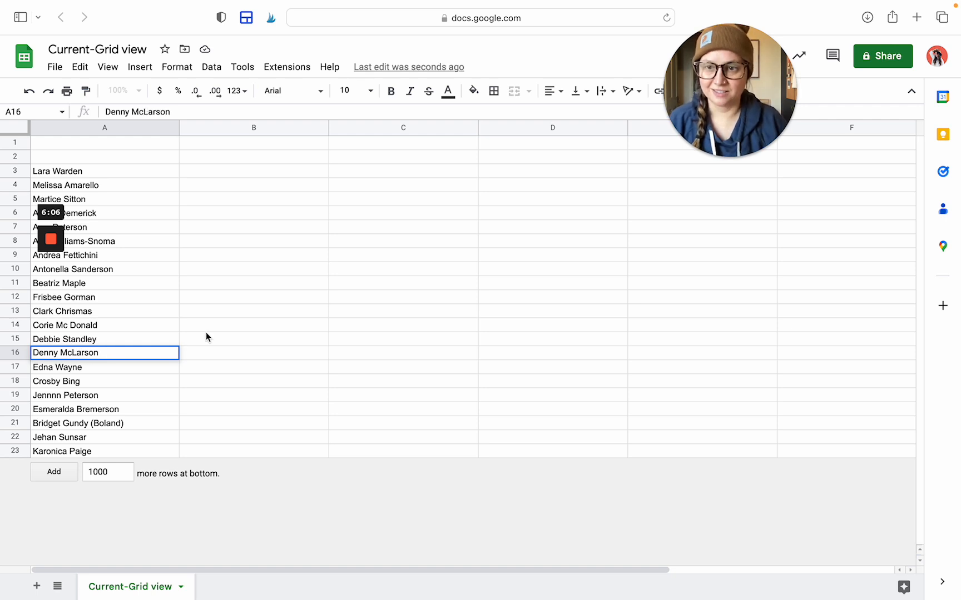
{"action": "left_click", "coordinate": [218, 355]}
{"action": "left_click", "coordinate": [222, 163]}
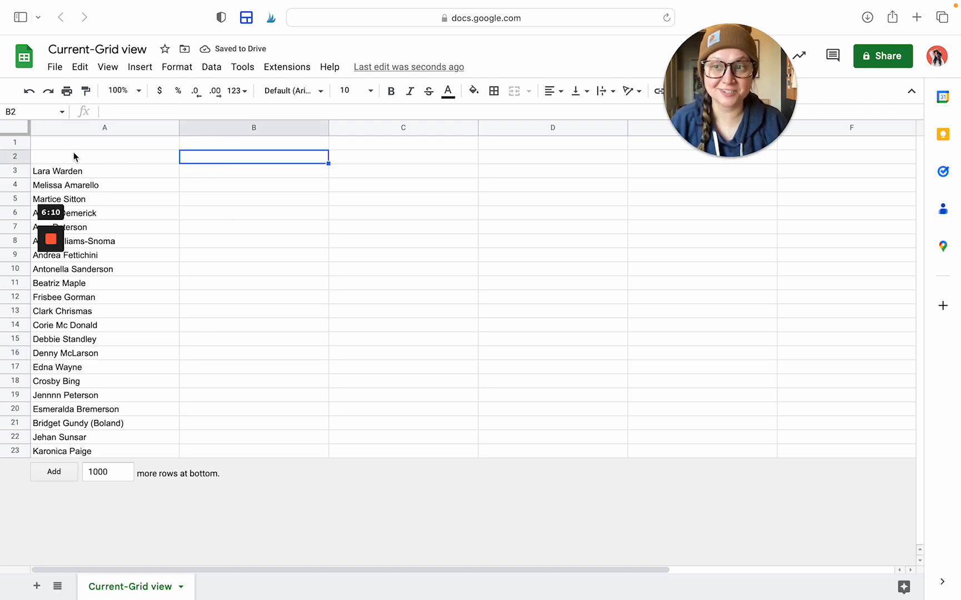
{"action": "left_click", "coordinate": [90, 128]}
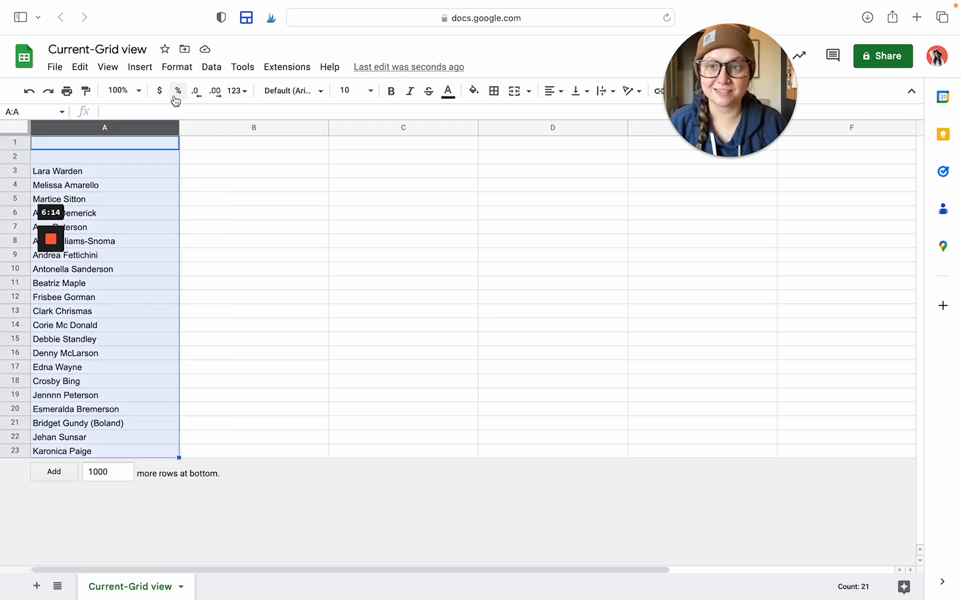
{"action": "left_click", "coordinate": [210, 68]}
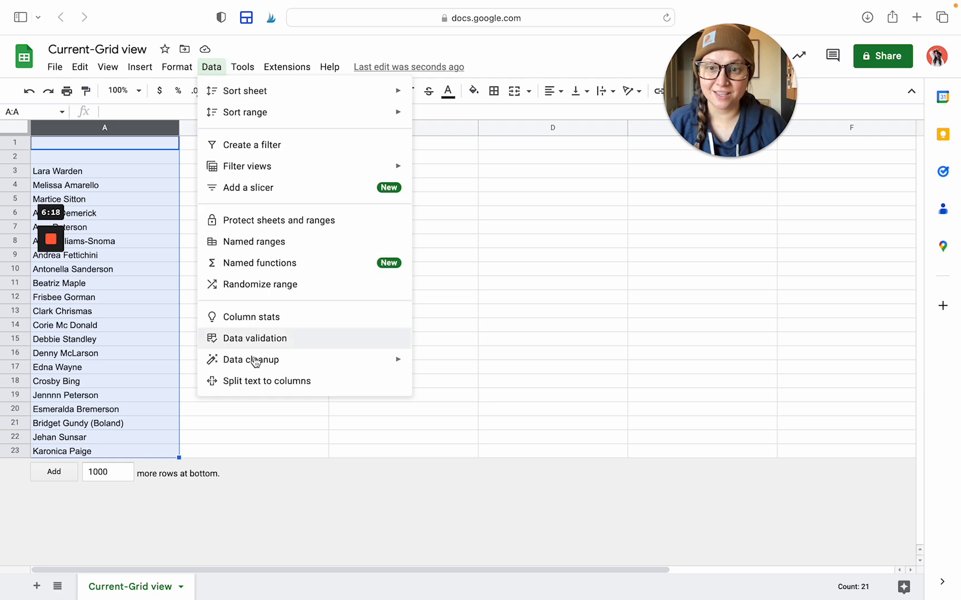
{"action": "left_click", "coordinate": [261, 387]}
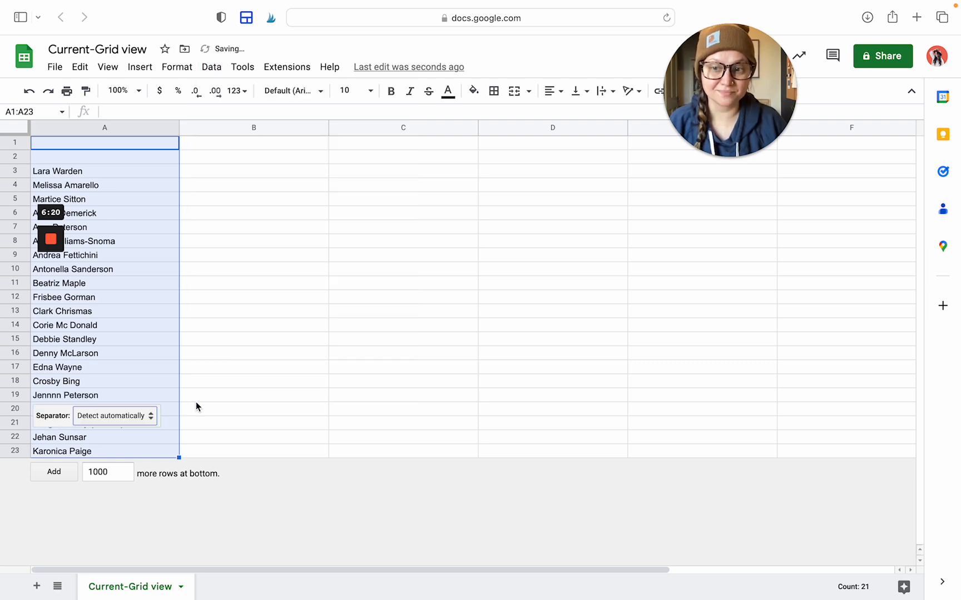
{"action": "left_click", "coordinate": [151, 420]}
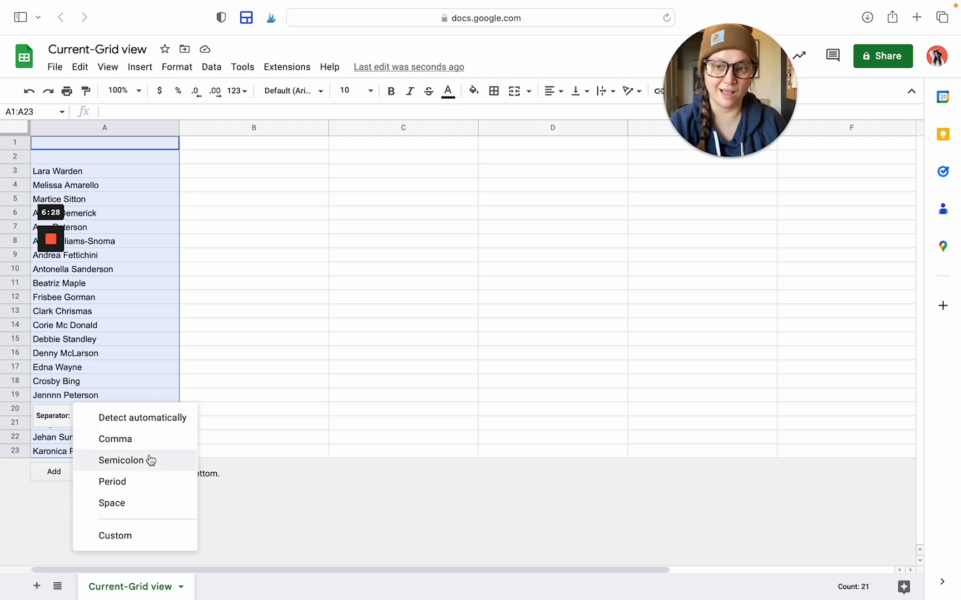
{"action": "left_click", "coordinate": [141, 505]}
{"action": "left_click", "coordinate": [268, 295]}
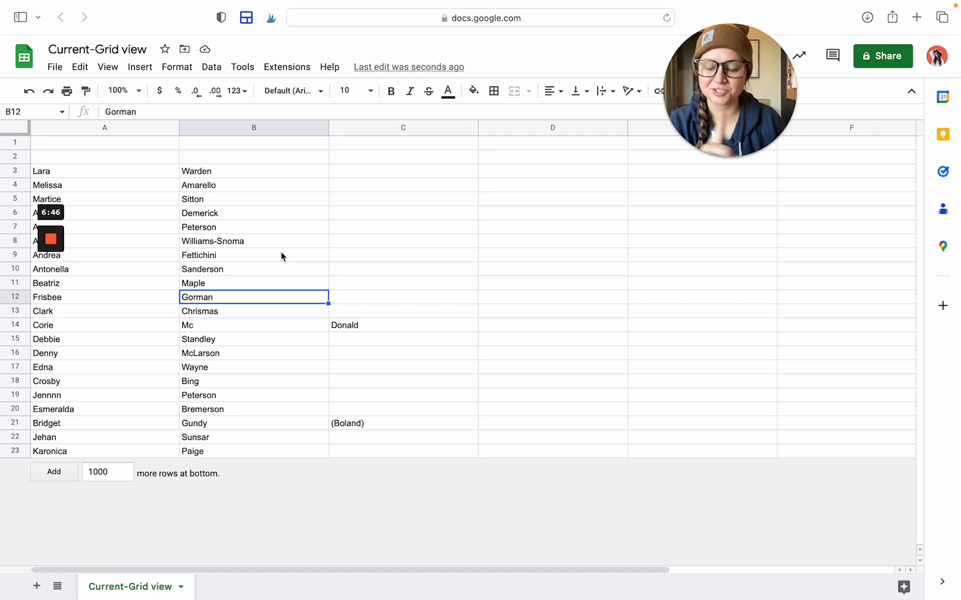
Undo the earlier split and paste column A's full names into column B
{"action": "key", "text": "super+z"}
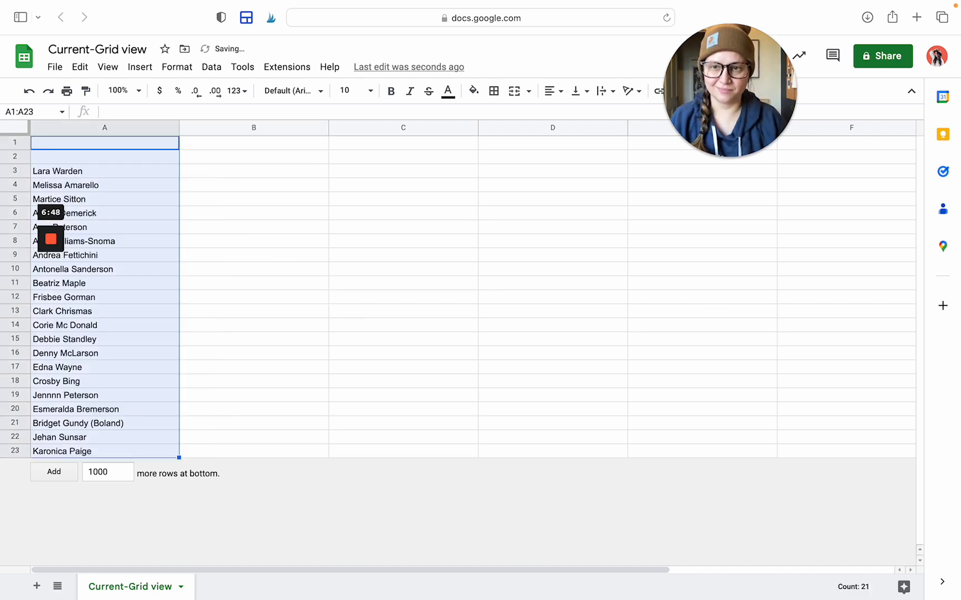
{"action": "left_click", "coordinate": [112, 188]}
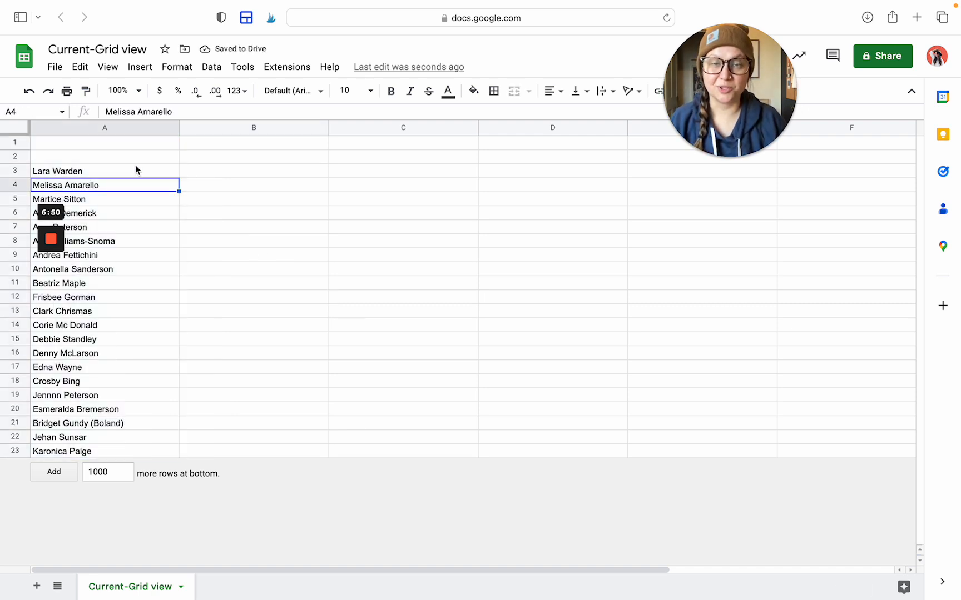
{"action": "left_click", "coordinate": [135, 126]}
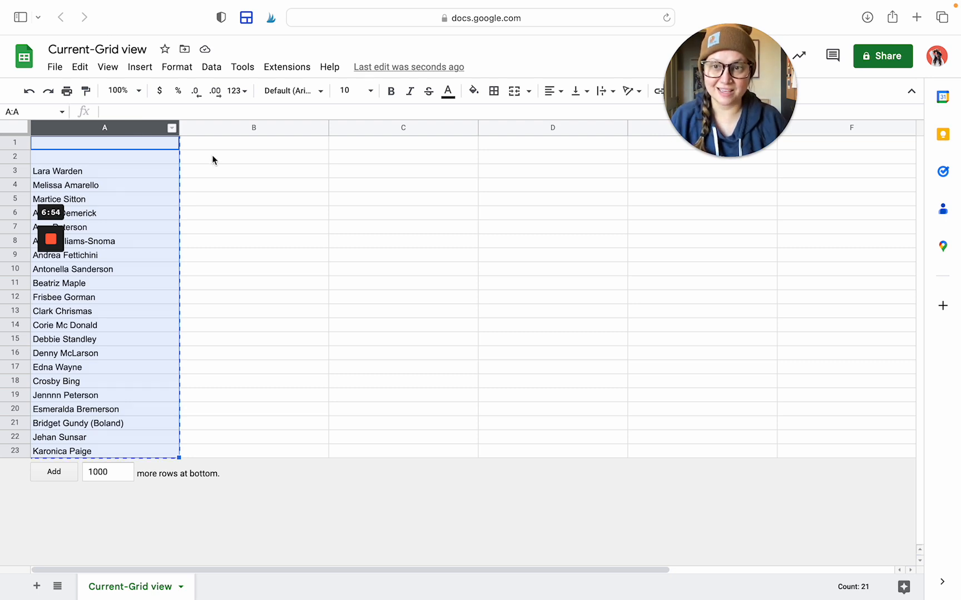
{"action": "left_click", "coordinate": [241, 129]}
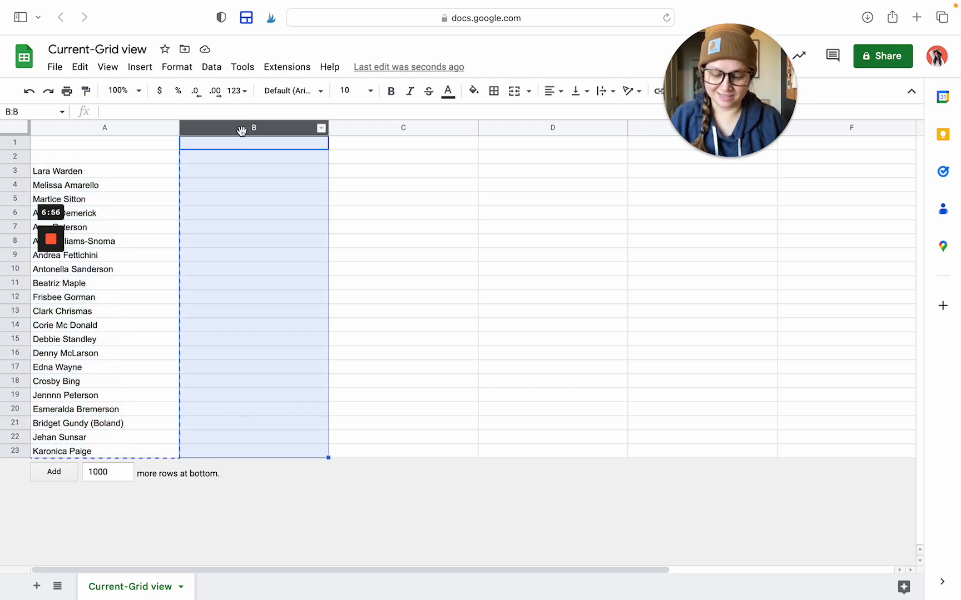
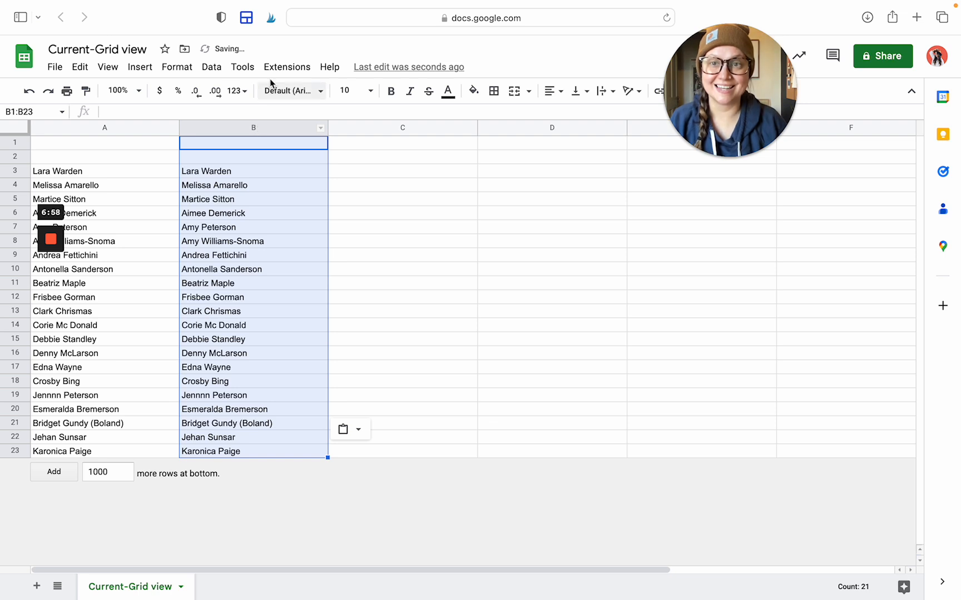
Split column B's names into separate columns using Space as the separator
{"action": "left_click", "coordinate": [213, 69]}
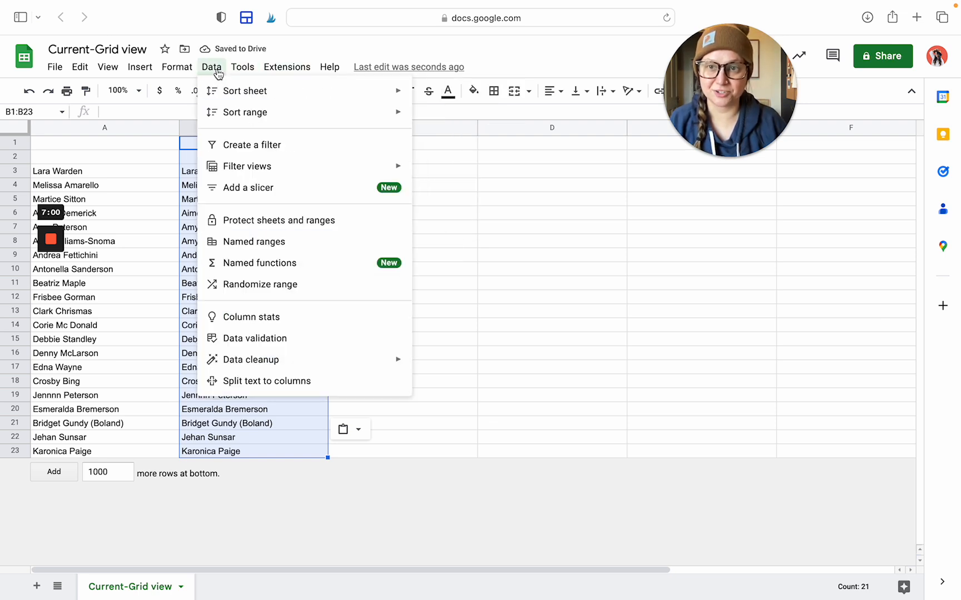
{"action": "left_click", "coordinate": [226, 381]}
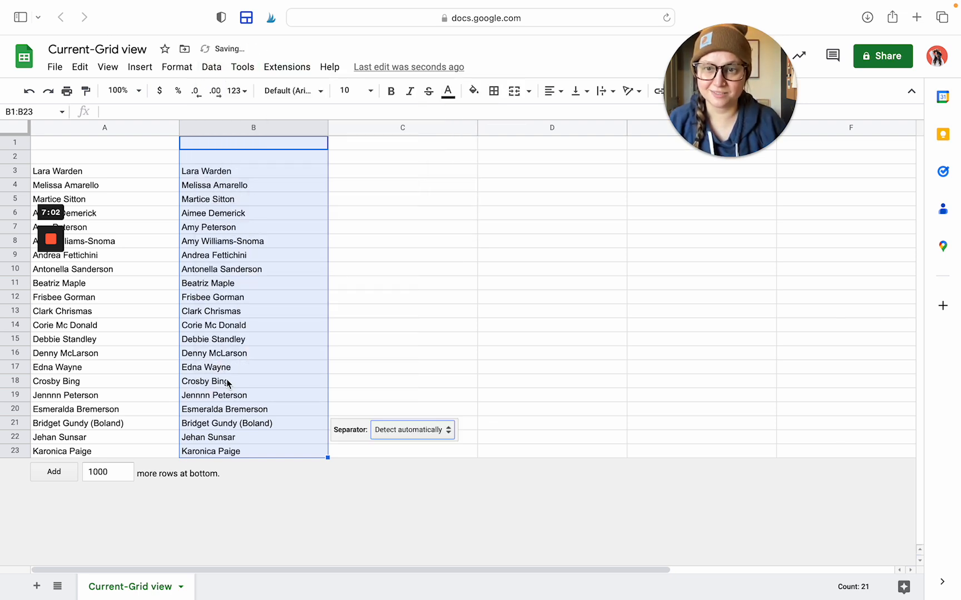
{"action": "left_click", "coordinate": [389, 432]}
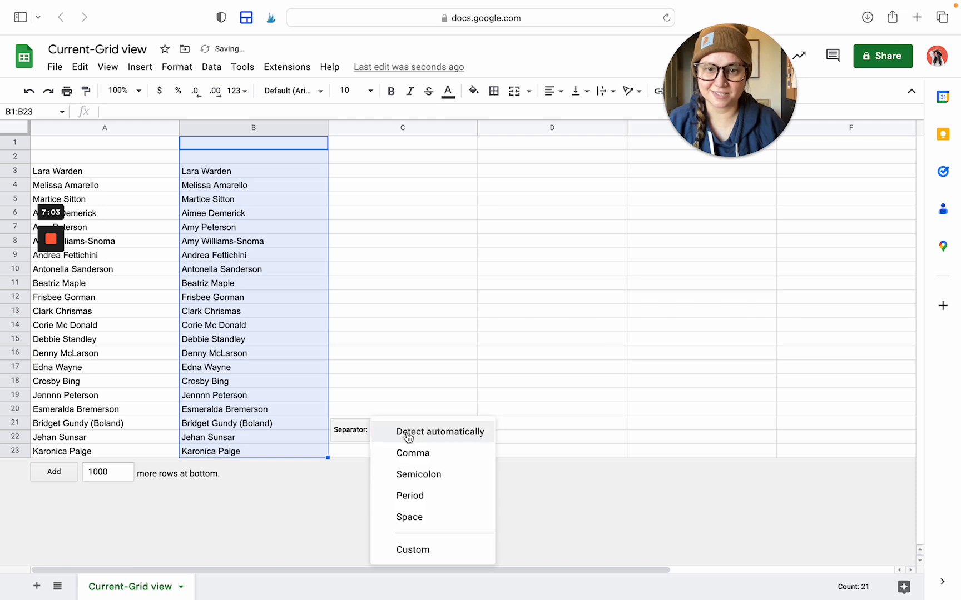
{"action": "left_click", "coordinate": [423, 517]}
{"action": "left_click", "coordinate": [344, 485]}
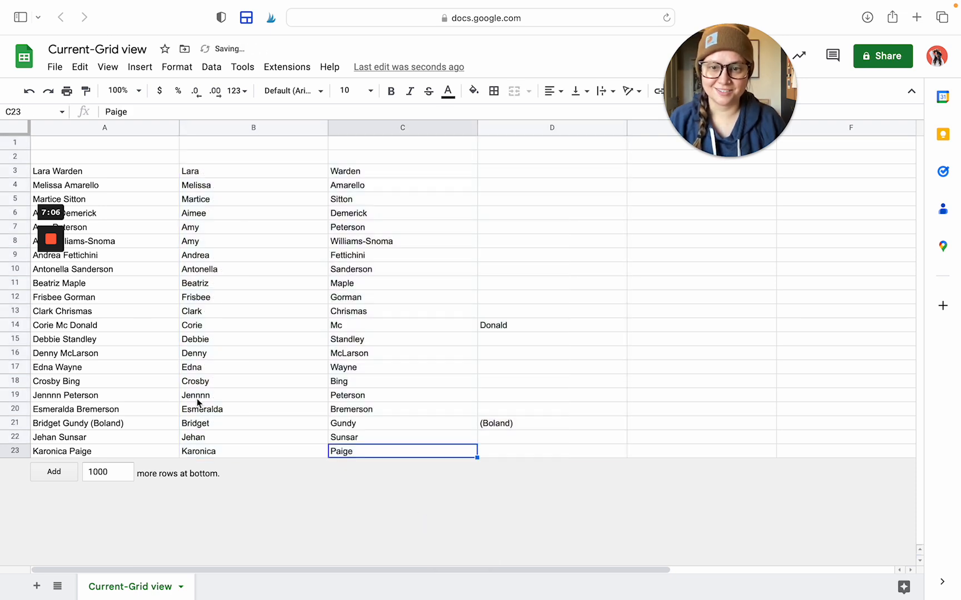
Enter the headers Name, First and Last in A1:C1
{"action": "left_click", "coordinate": [95, 142]}
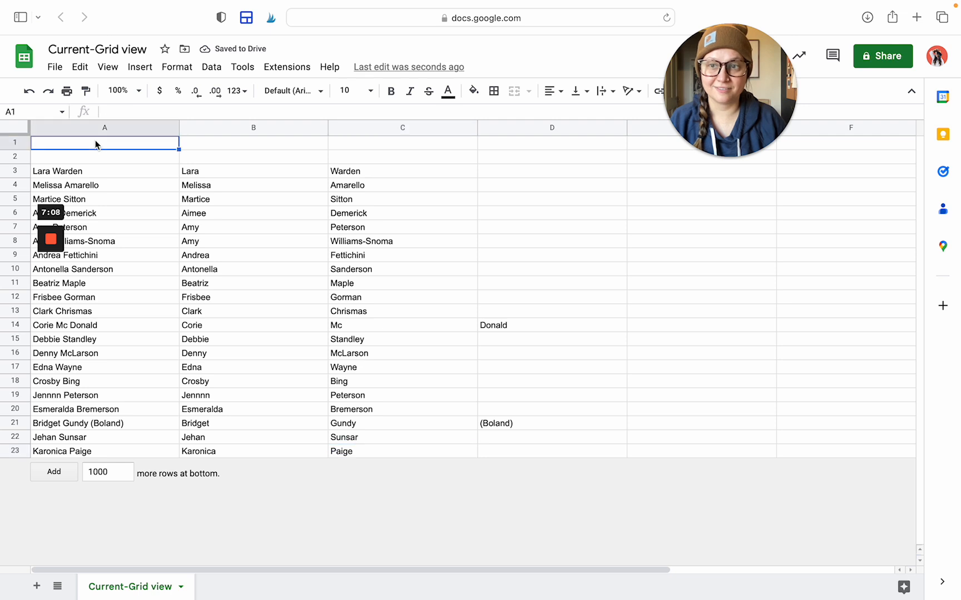
{"action": "type", "text": "Name"}
{"action": "key", "text": "Tab"}
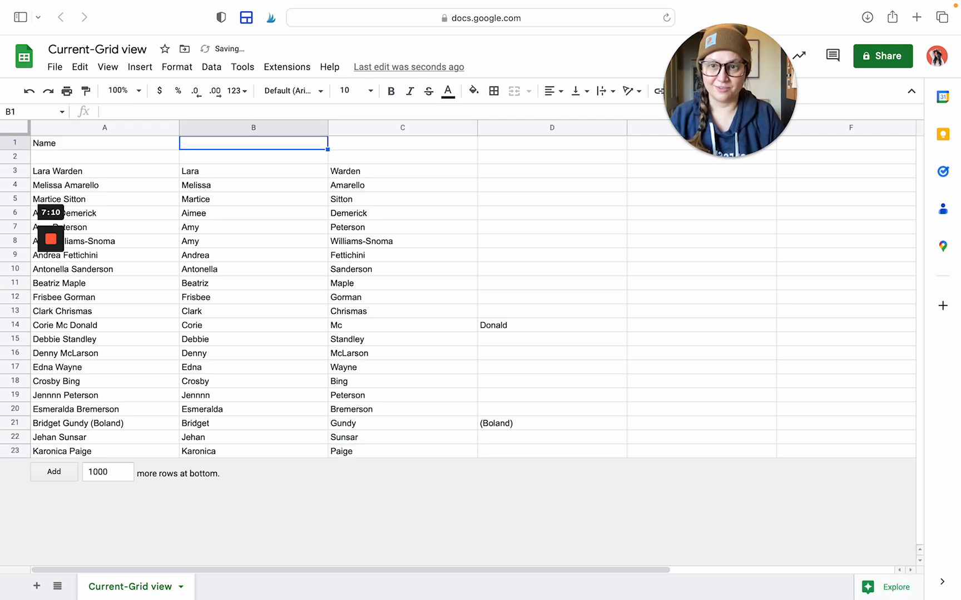
{"action": "type", "text": "Fir"}
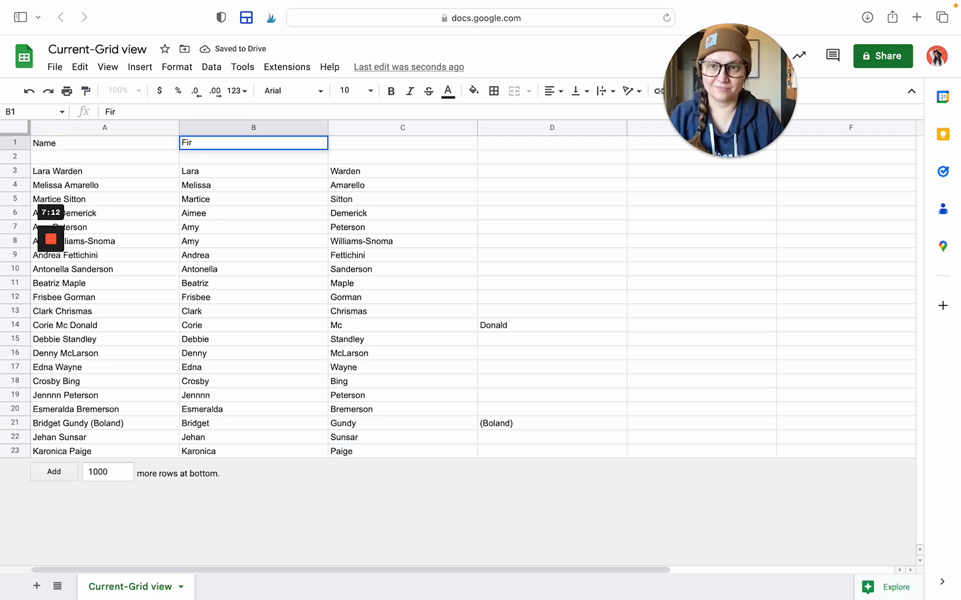
{"action": "type", "text": "st"}
{"action": "key", "text": "Tab"}
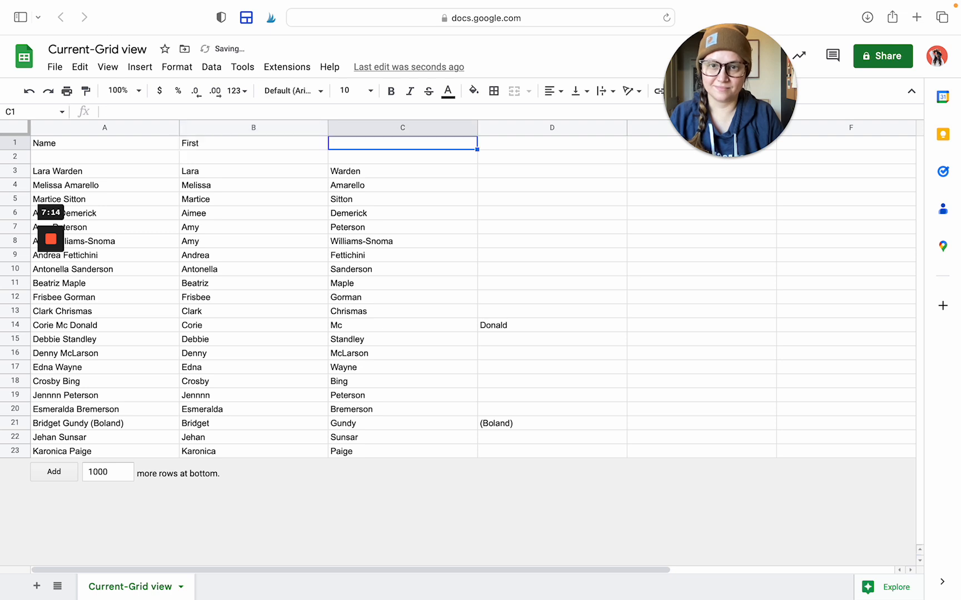
{"action": "type", "text": "Last"}
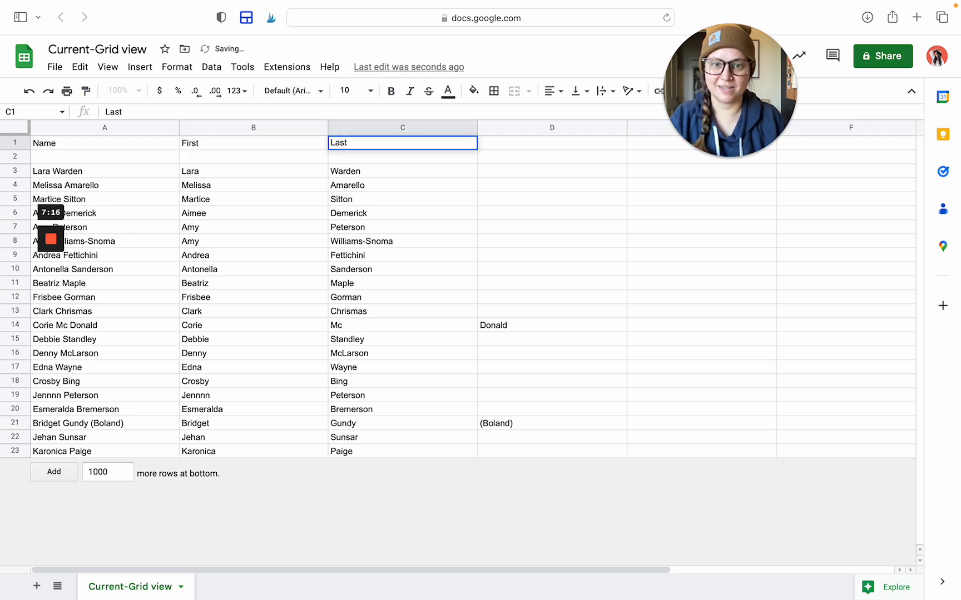
{"action": "left_click", "coordinate": [454, 343]}
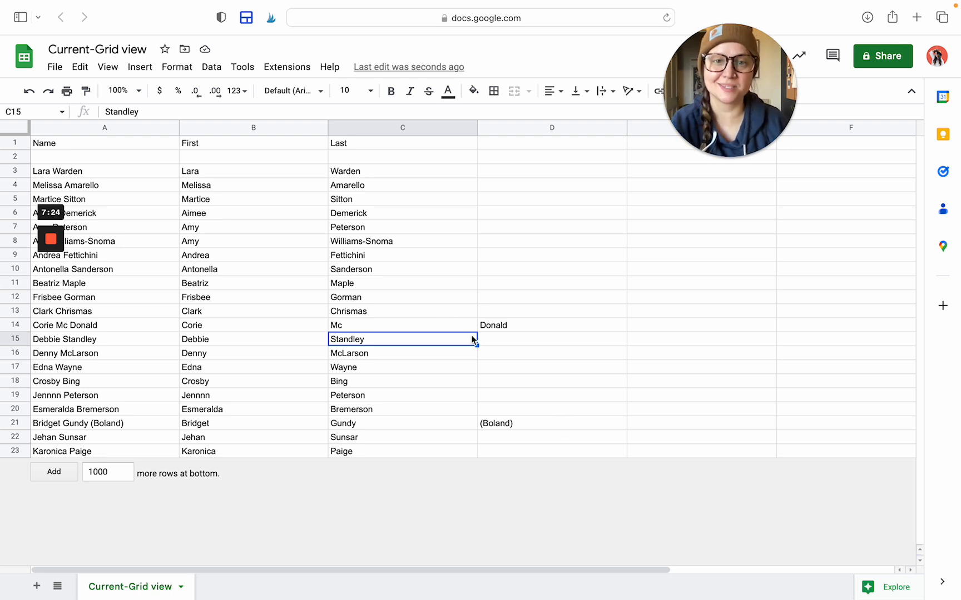
Complete the surname in C14 so it reads Mc Donald
{"action": "scroll", "coordinate": [573, 322], "scroll_direction": "right", "scroll_amount": 5}
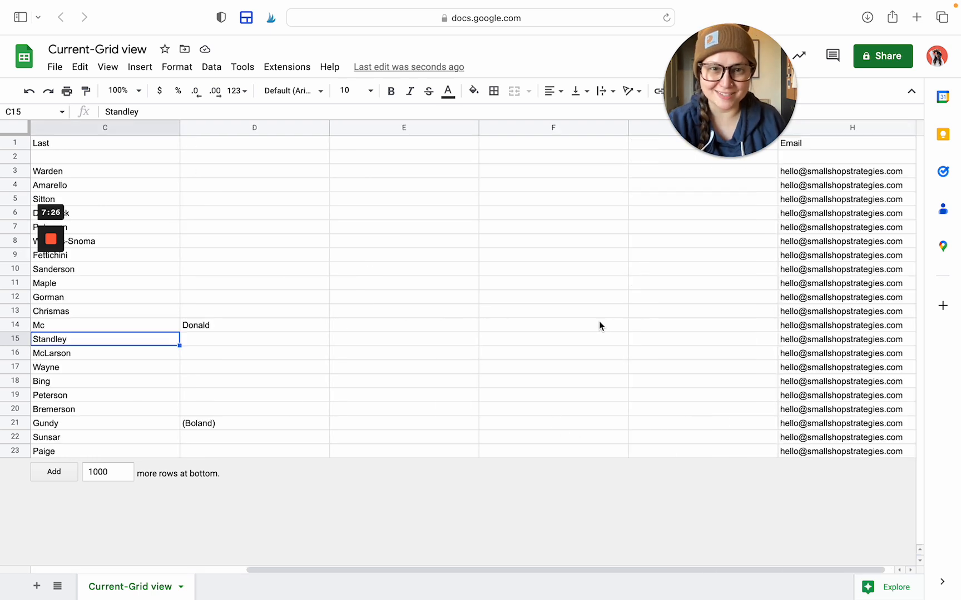
{"action": "scroll", "coordinate": [599, 323], "scroll_direction": "left", "scroll_amount": 5}
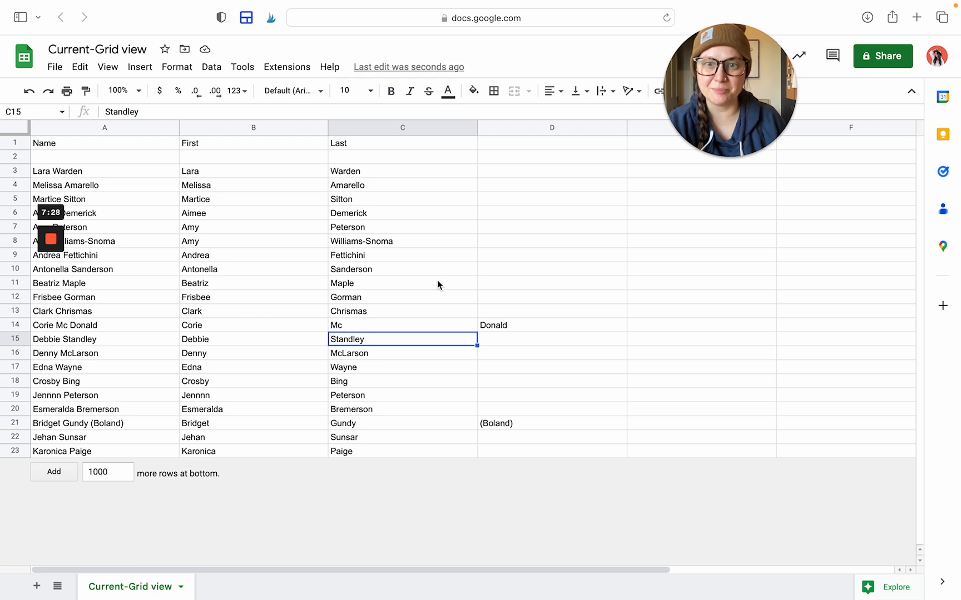
{"action": "left_click", "coordinate": [555, 326]}
{"action": "double_click", "coordinate": [555, 326]}
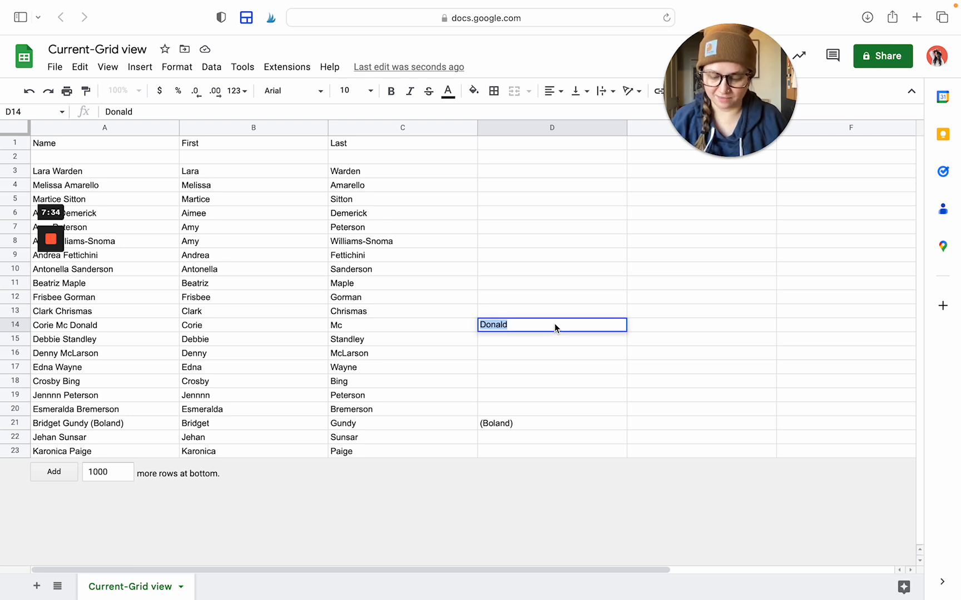
{"action": "left_click", "coordinate": [435, 321]}
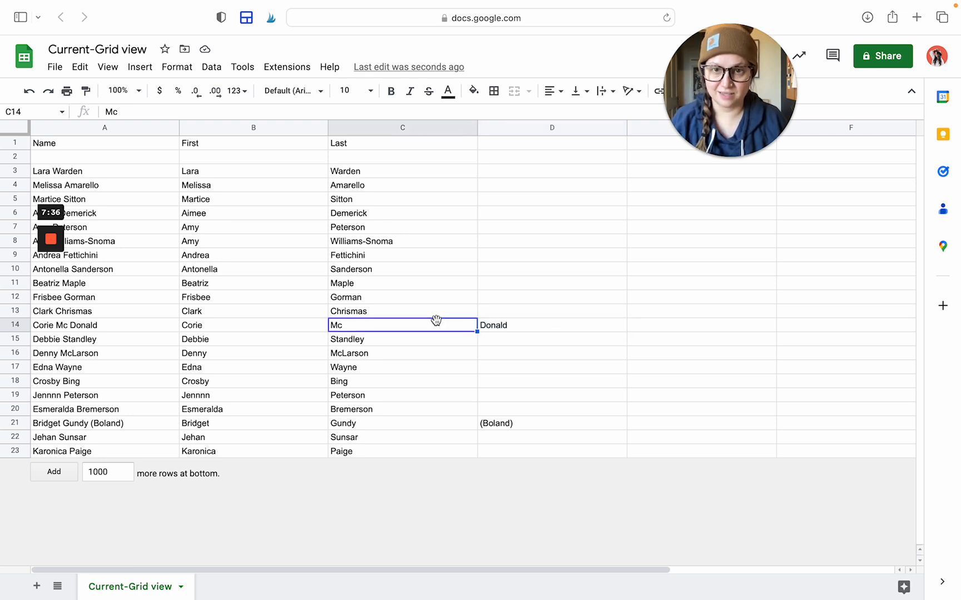
{"action": "double_click", "coordinate": [437, 325]}
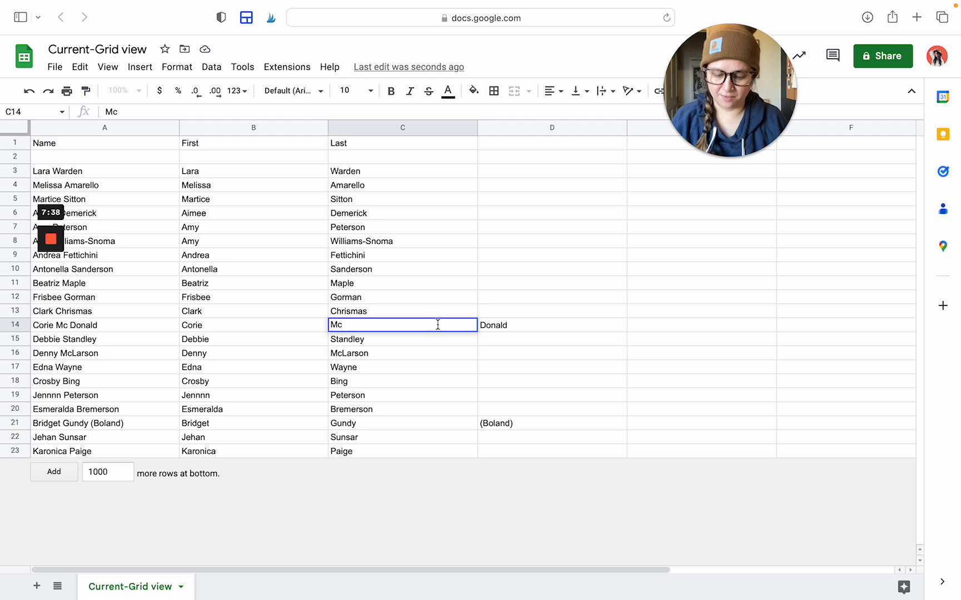
{"action": "type", "text": "Donald"}
{"action": "left_click", "coordinate": [534, 425]}
{"action": "double_click", "coordinate": [533, 424]}
{"action": "key", "text": "super+c"}
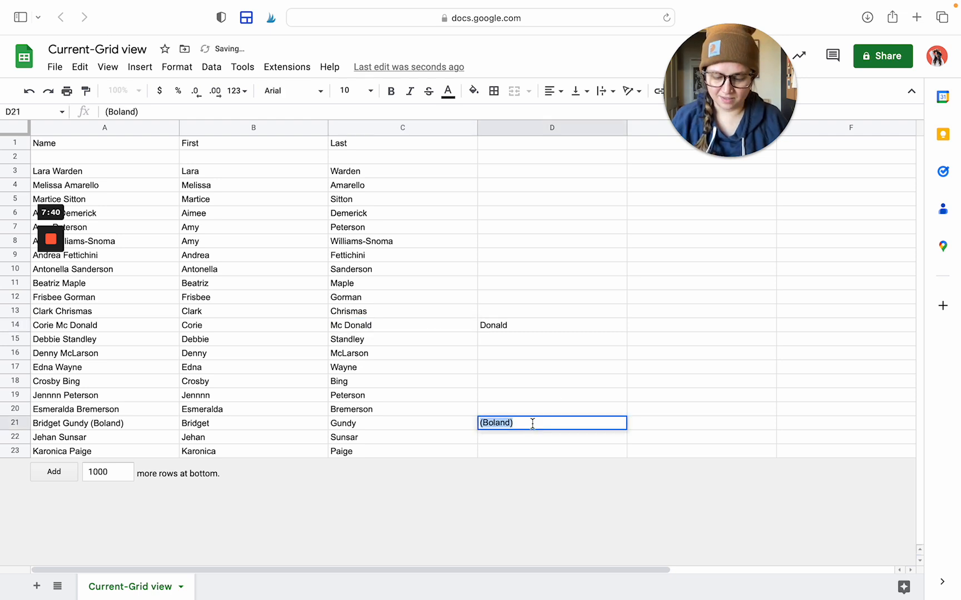
{"action": "key", "text": "BackSpace"}
{"action": "left_click", "coordinate": [455, 424]}
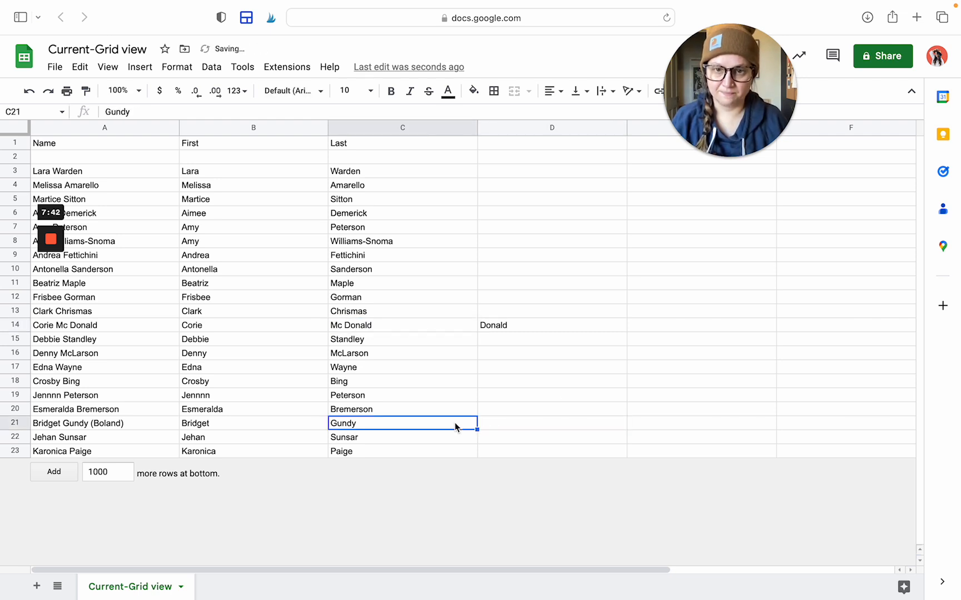
{"action": "double_click", "coordinate": [456, 423]}
{"action": "key", "text": "BackSpace"}
{"action": "key", "text": "super+z"}
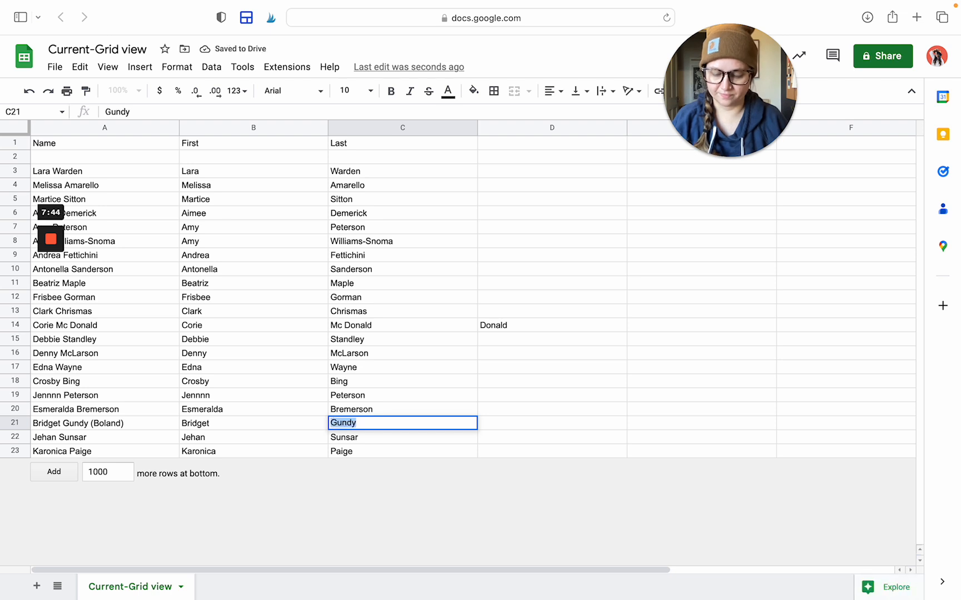
{"action": "key", "text": "Right"}
{"action": "key", "text": "super+v"}
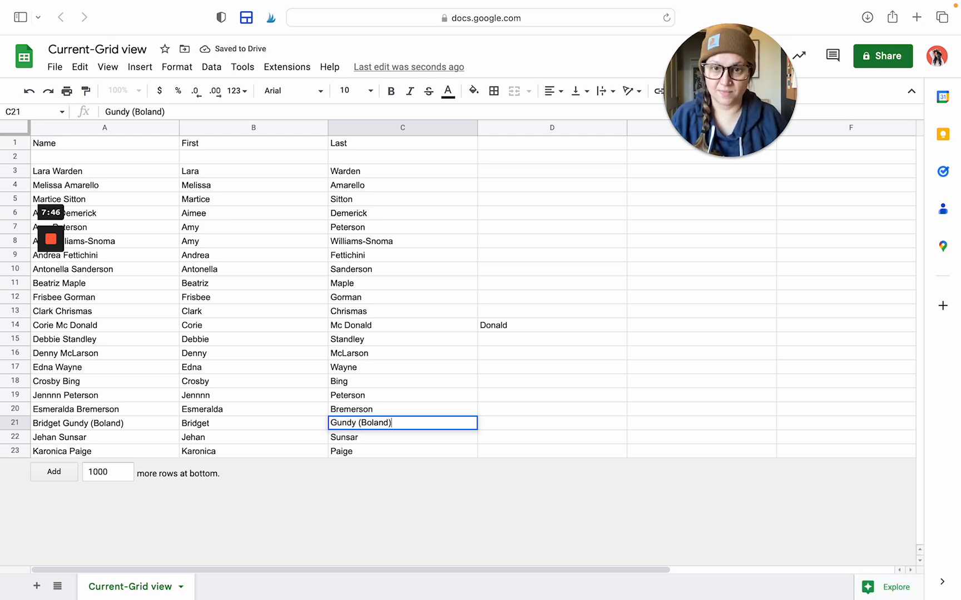
{"action": "left_click_drag", "start_coordinate": [556, 129], "coordinate": [853, 137]}
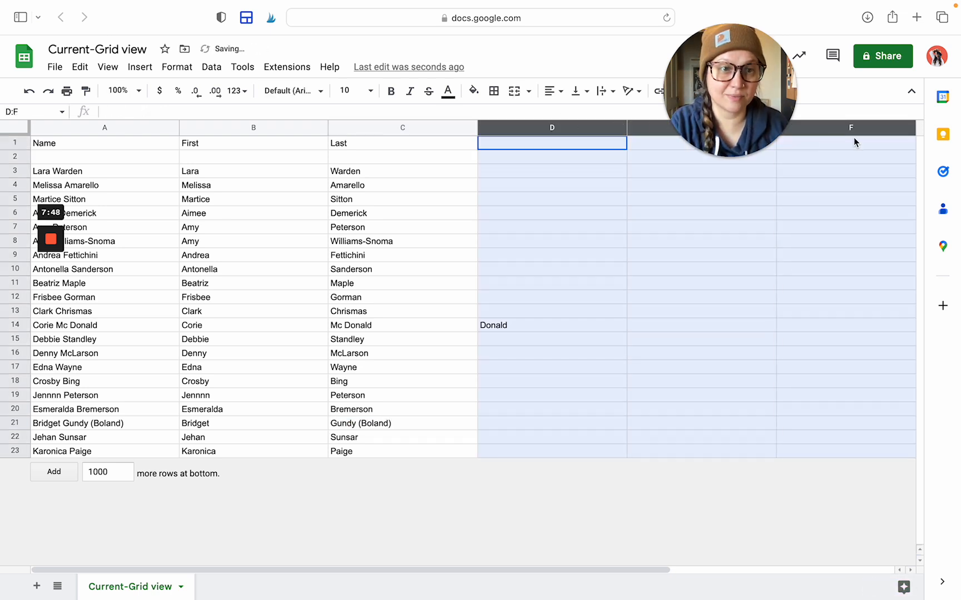
Delete the blank columns D–F and one more empty column so Email lands in D
{"action": "right_click", "coordinate": [856, 137]}
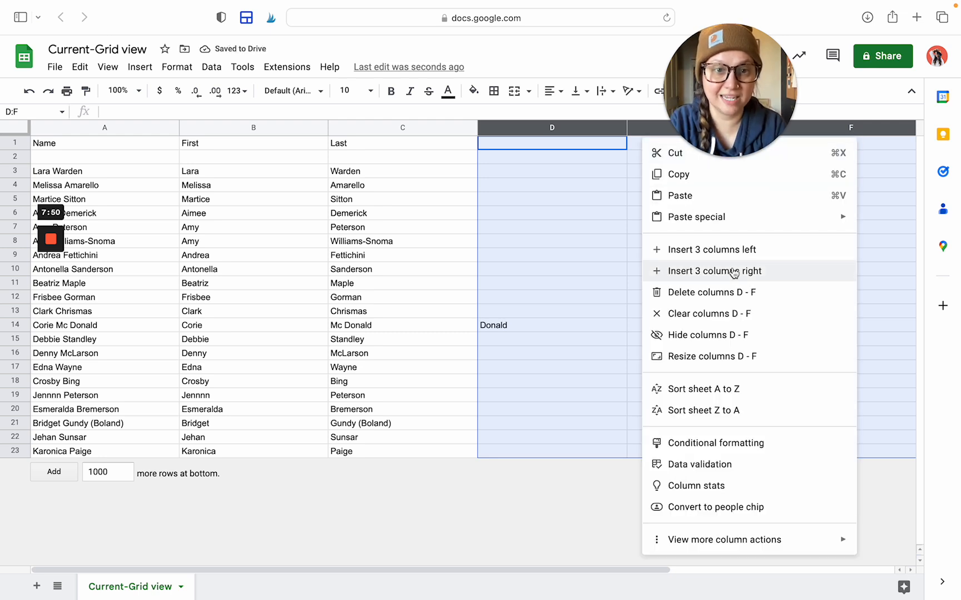
{"action": "left_click", "coordinate": [688, 299]}
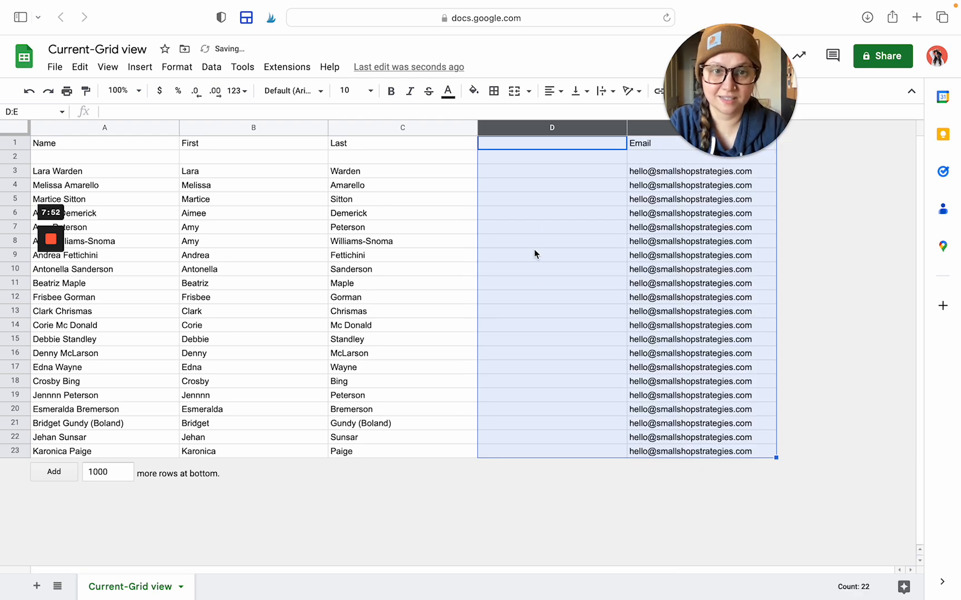
{"action": "left_click", "coordinate": [528, 212]}
{"action": "right_click", "coordinate": [520, 128]}
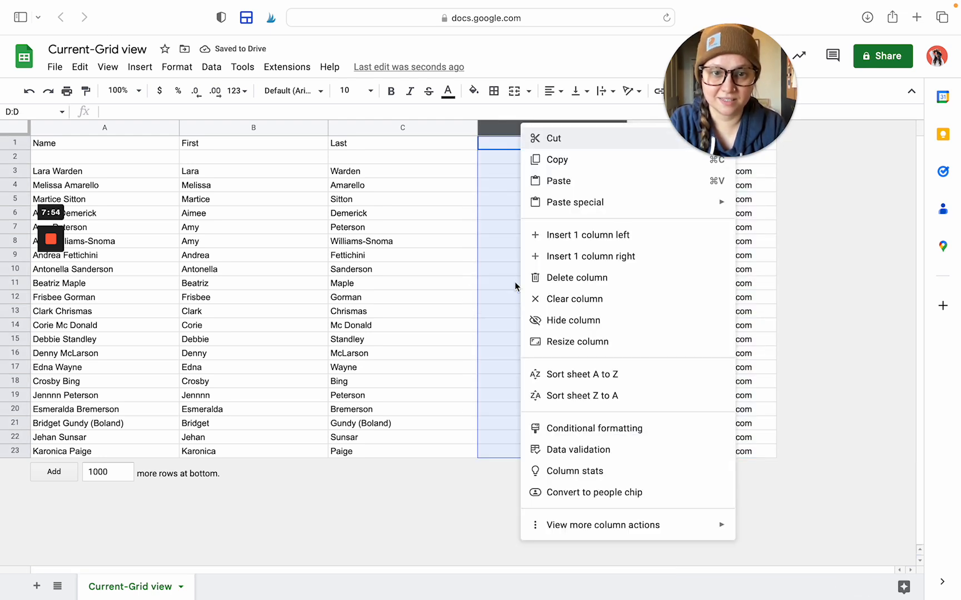
{"action": "left_click", "coordinate": [570, 285]}
{"action": "left_click", "coordinate": [284, 268]}
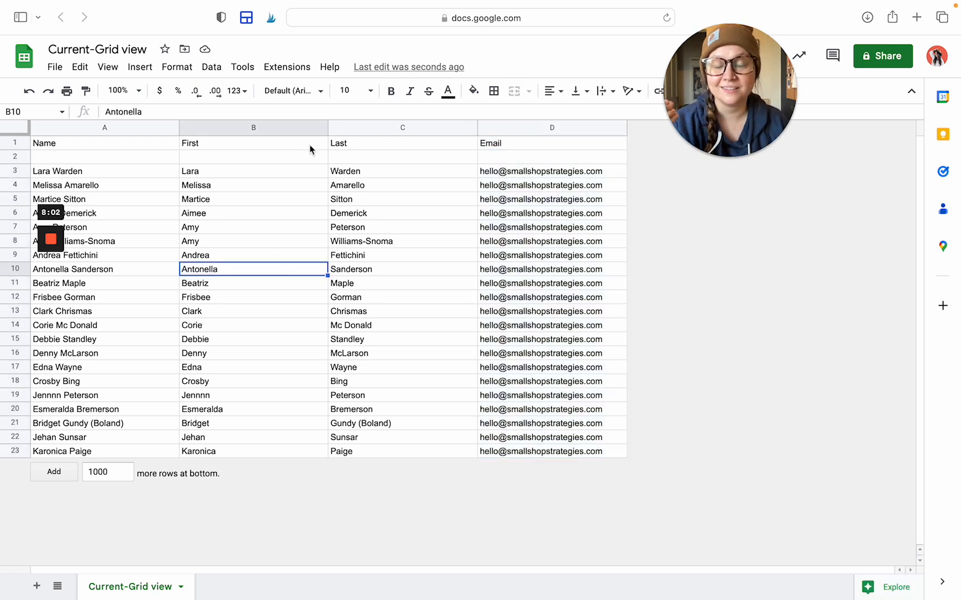
{"action": "left_click", "coordinate": [126, 174]}
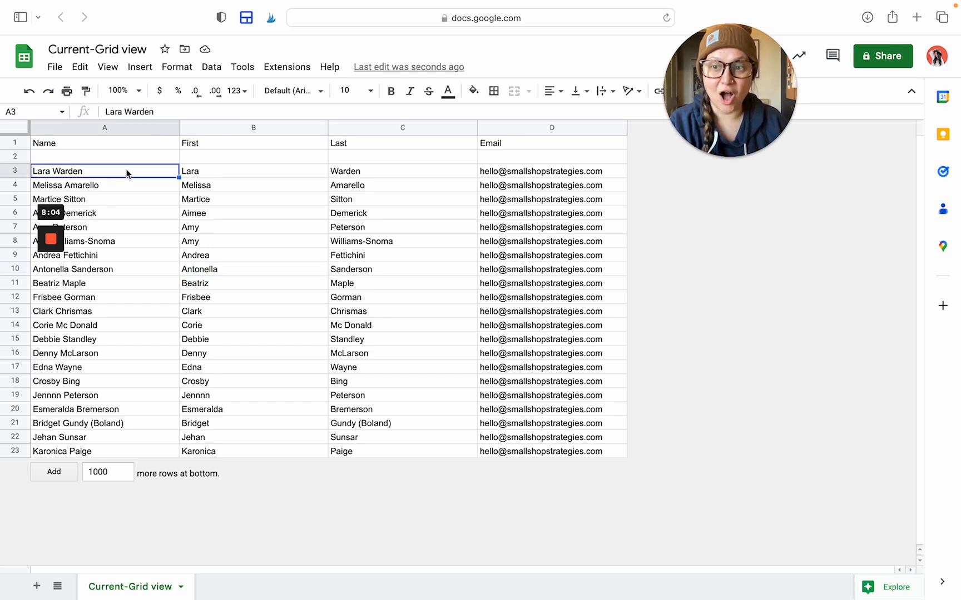